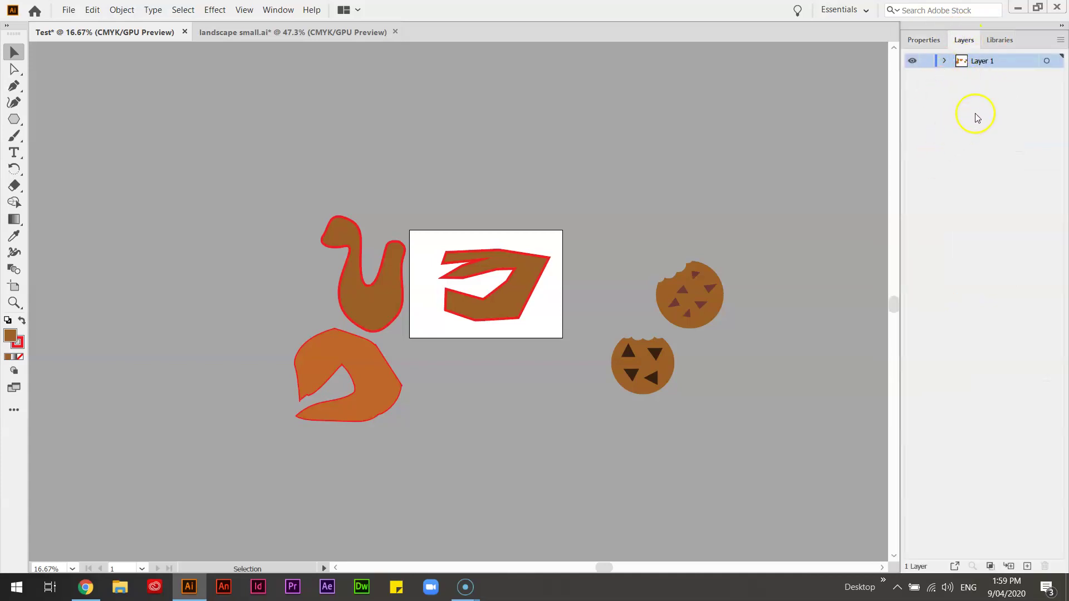
# Rename Layer 1 as cookies
pyautogui.doubleClick(982, 63)
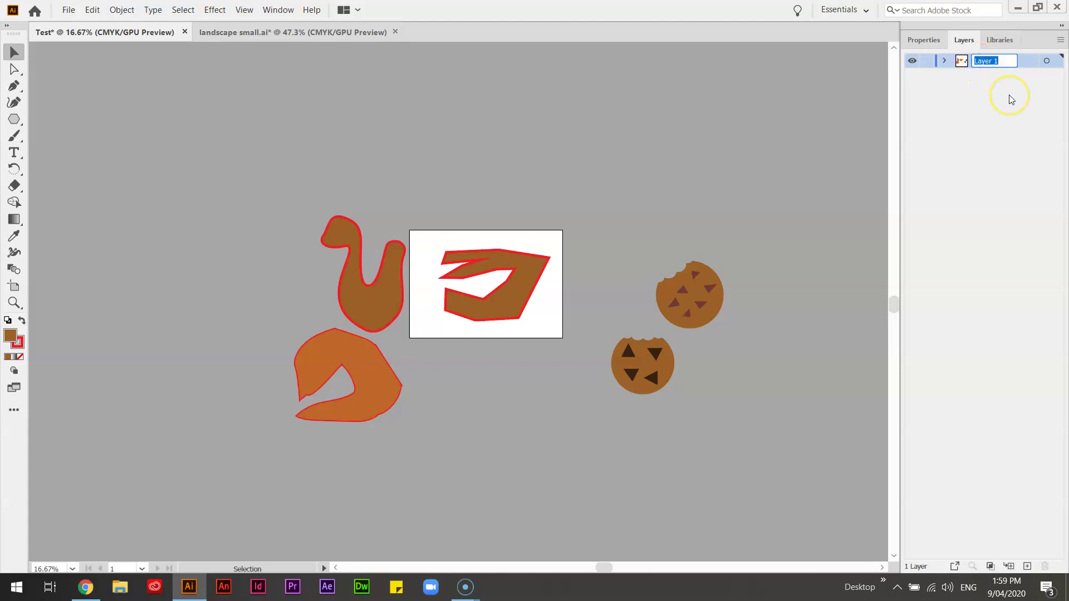
pyautogui.write('cookies')
pyautogui.press('Return')
# Hide and show the cookies layer again, and toggle its lock on and off
pyautogui.keyDown('ctrl'); pyautogui.click(911, 62); pyautogui.keyUp('ctrl')
pyautogui.keyDown('ctrl'); pyautogui.click(911, 61); pyautogui.keyUp('ctrl')
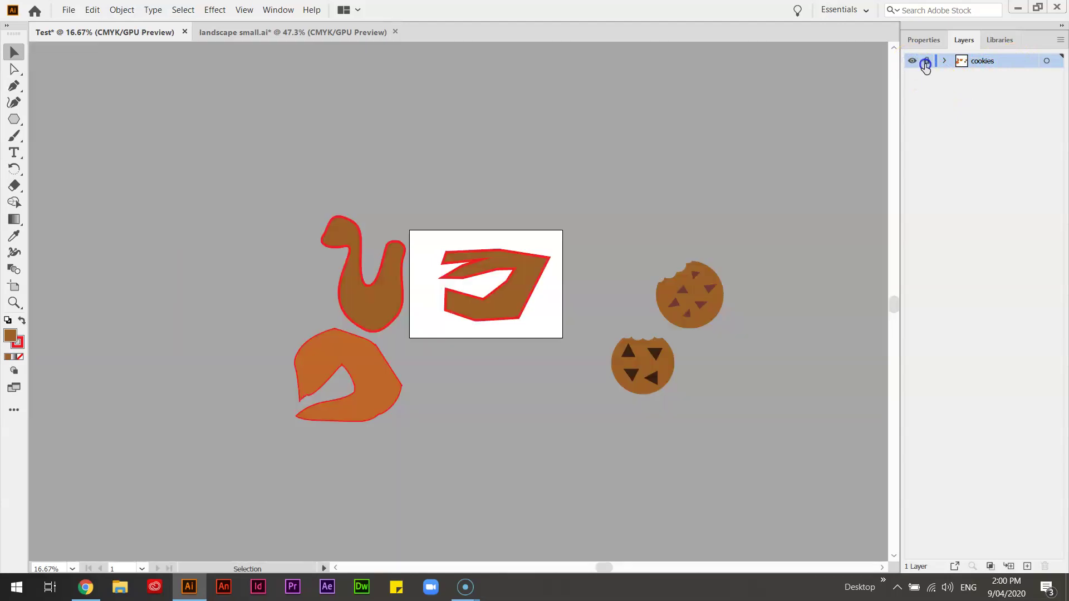
pyautogui.click(926, 63)
# Add three new empty layers above the cookies layer
pyautogui.click(1027, 566)
pyautogui.click(1027, 566)
pyautogui.click(1027, 565)
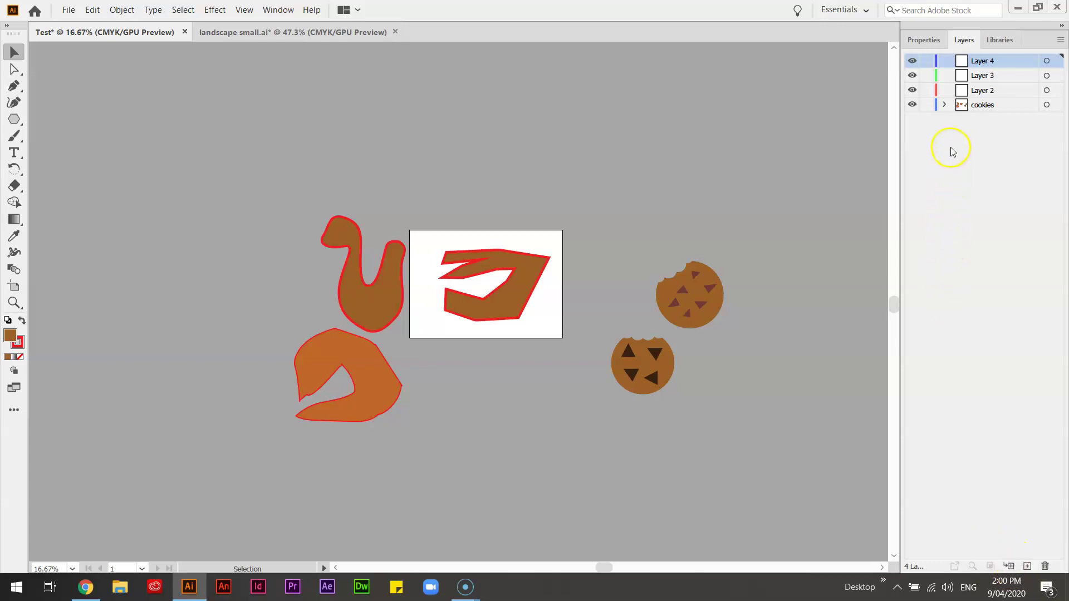
# Examine the paths and both cookie groups inside the cookies layer, collapse them, and make cookies the active layer
pyautogui.click(945, 104)
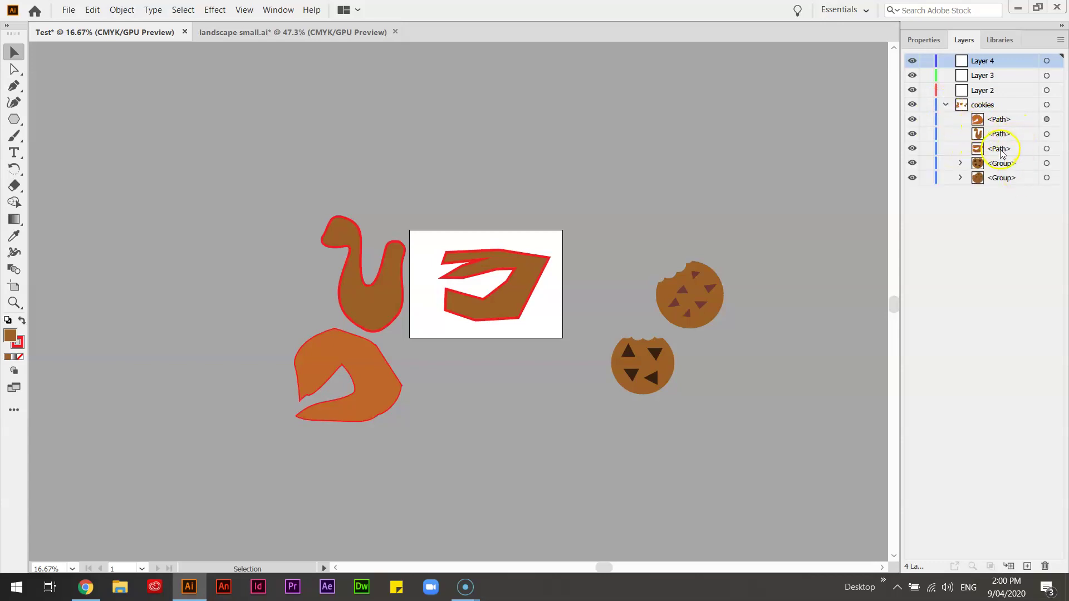
pyautogui.click(960, 163)
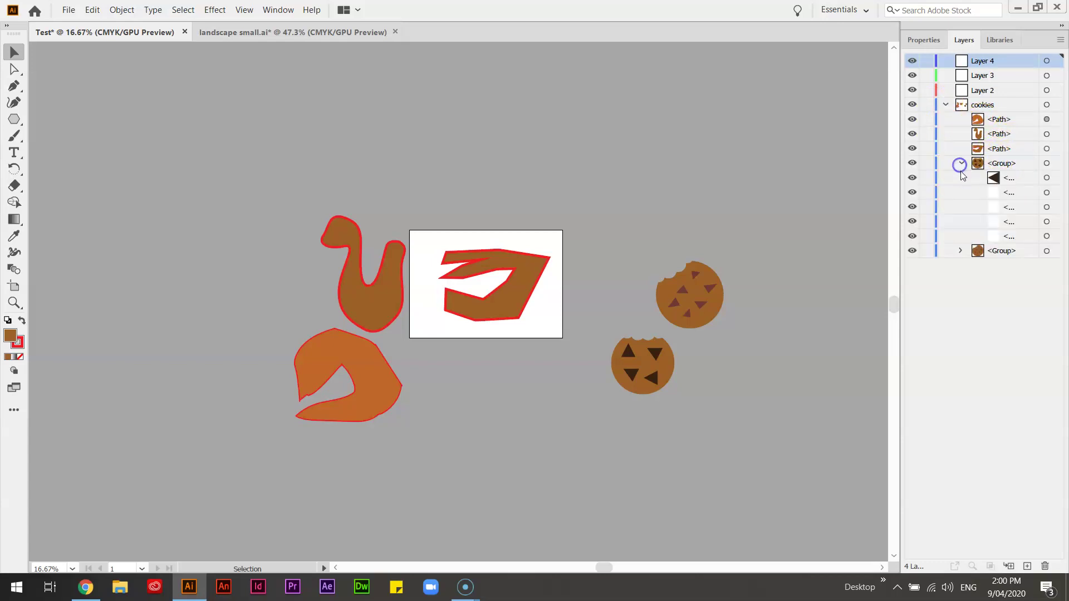
pyautogui.click(961, 251)
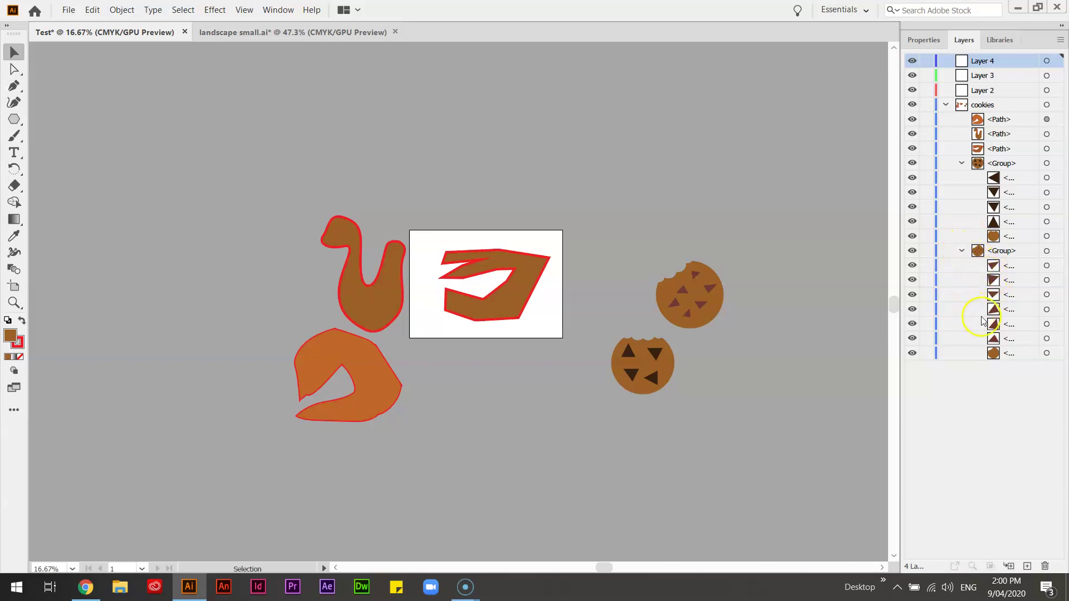
pyautogui.click(961, 251)
pyautogui.click(961, 163)
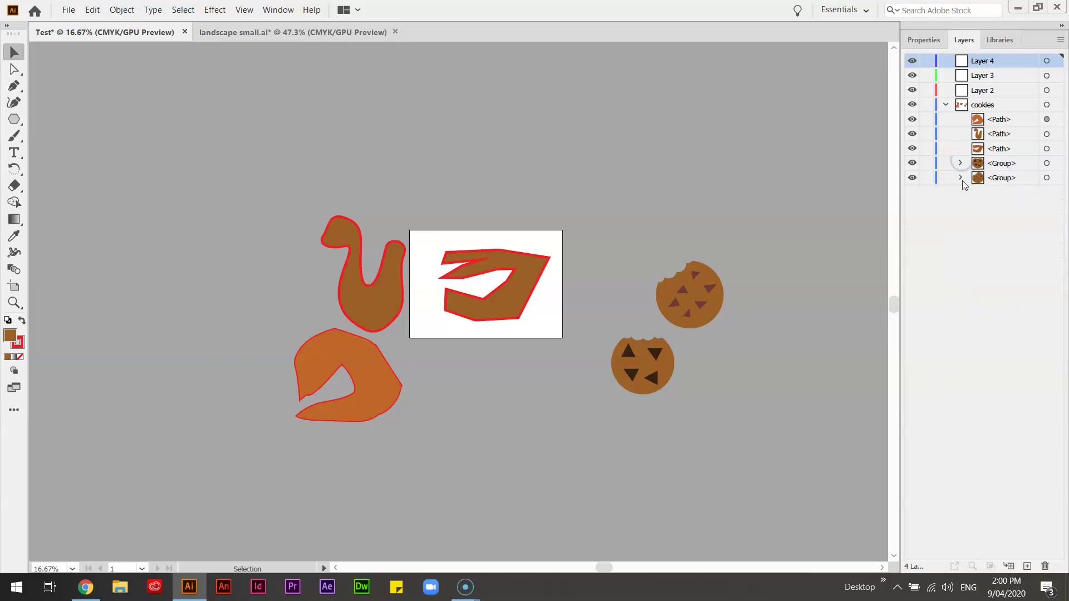
pyautogui.click(946, 105)
pyautogui.click(991, 106)
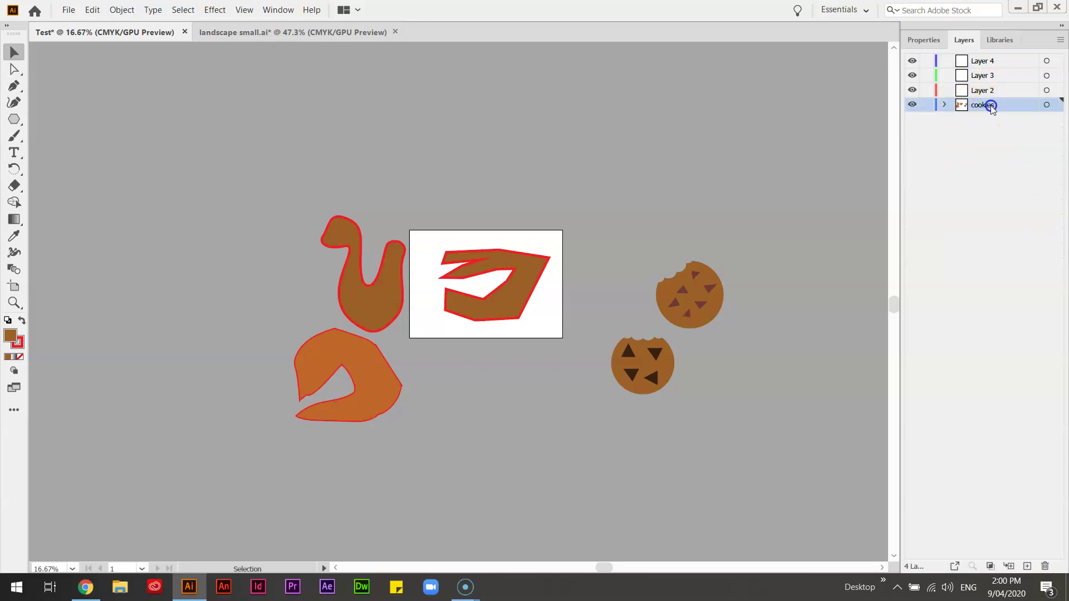
pyautogui.click(976, 110)
# Switch to the landscape small.ai document and make all of its layers visible, with the main artboard scene in view
pyautogui.click(288, 31)
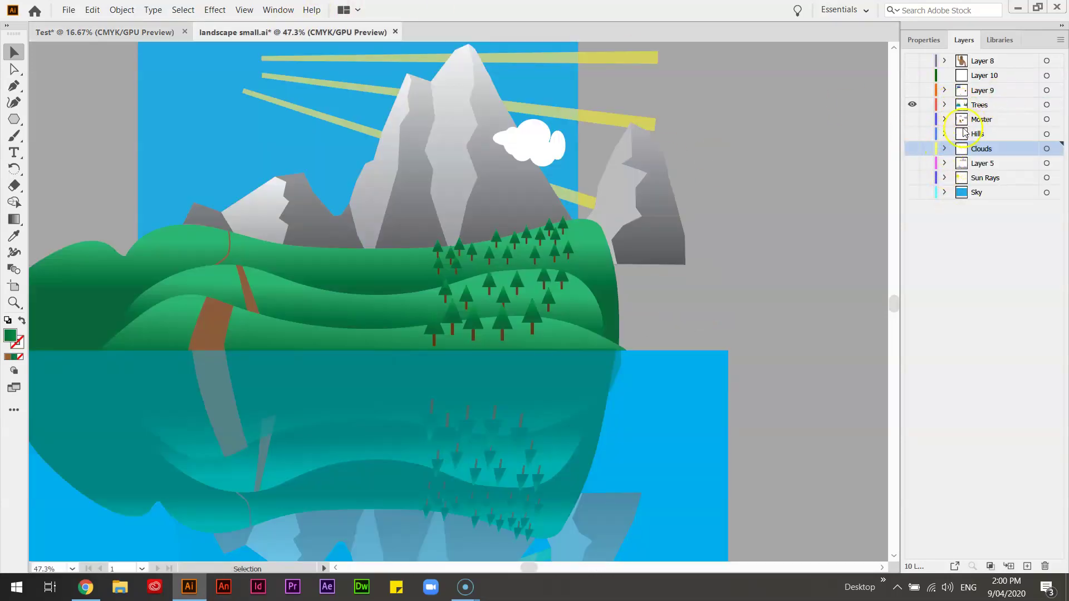
pyautogui.moveTo(661, 279); pyautogui.dragTo(208, 253)
pyautogui.moveTo(661, 219); pyautogui.dragTo(235, 237)
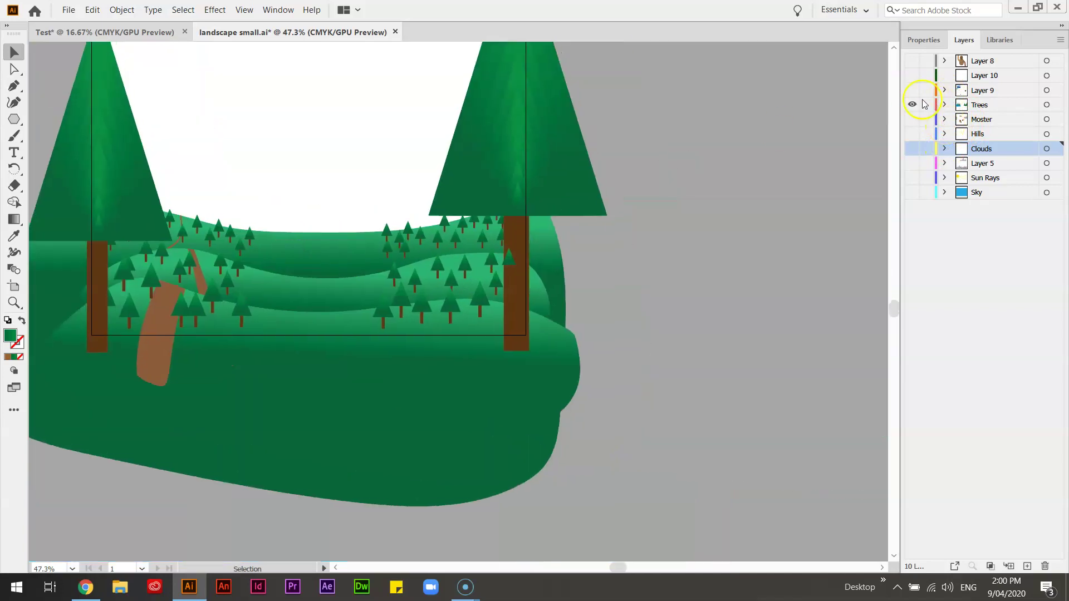
pyautogui.moveTo(912, 60); pyautogui.dragTo(912, 226)
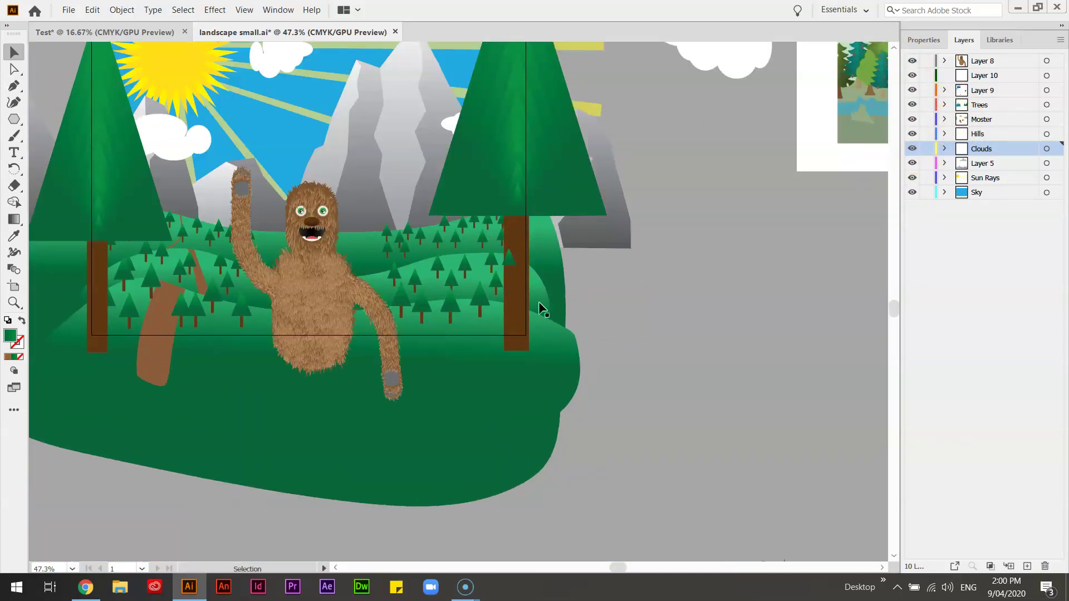
# Select a small tree on the hills and examine the nested groups of its Trees layer with all other layers temporarily hidden
pyautogui.click(450, 305)
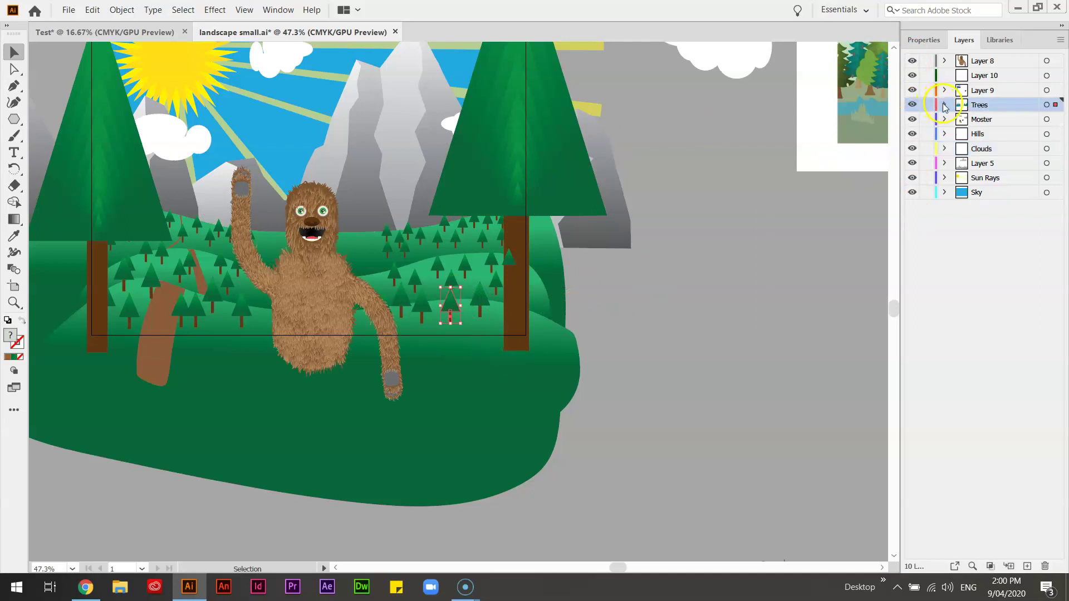
pyautogui.moveTo(912, 61); pyautogui.dragTo(913, 273)
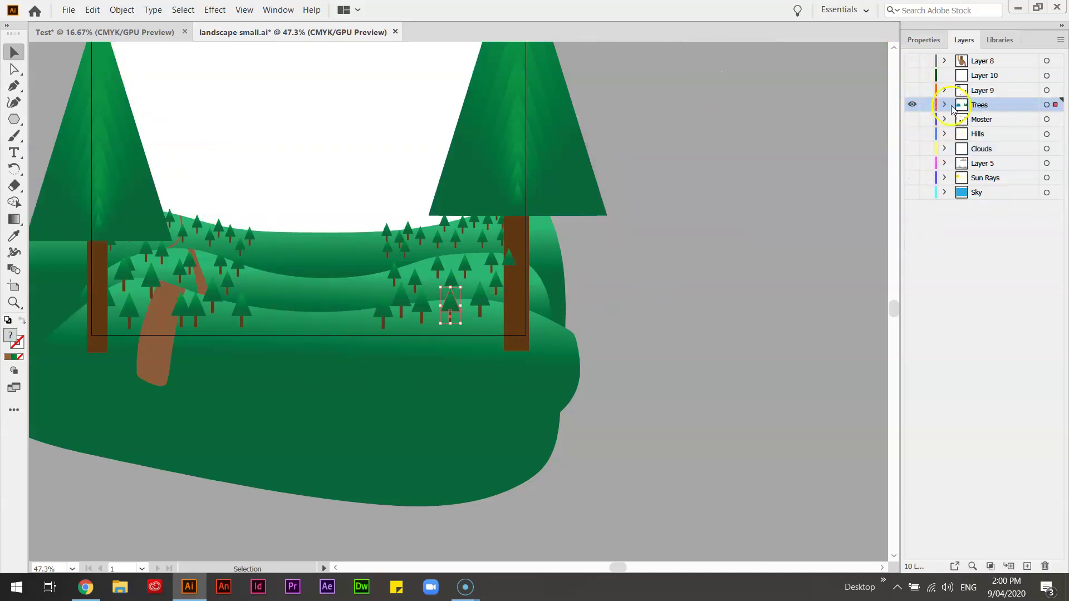
pyautogui.click(945, 105)
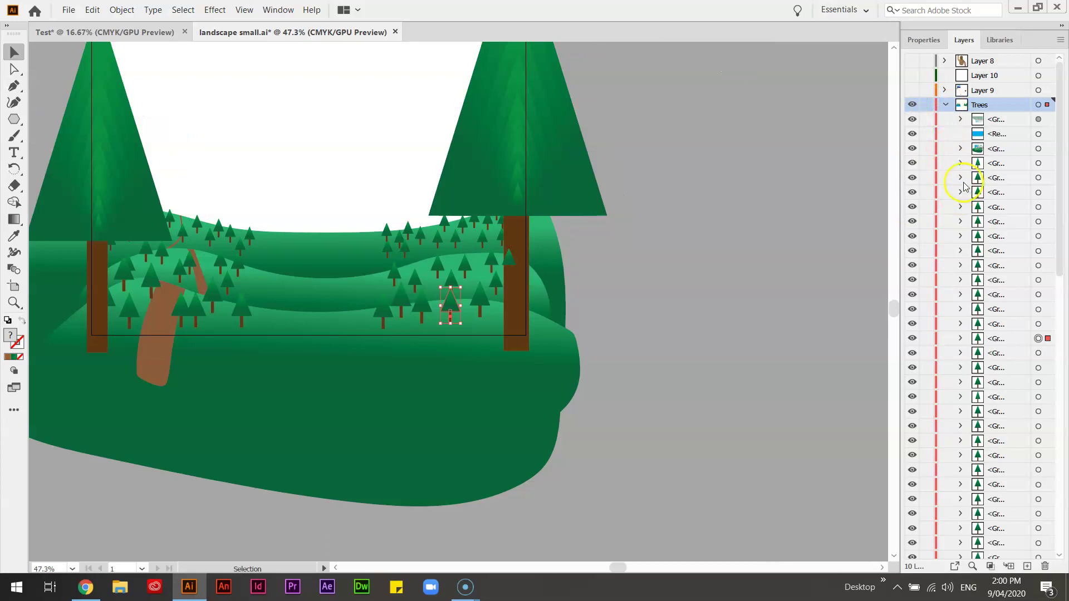
pyautogui.scroll(-10, 966, 189)
pyautogui.scroll(10, 973, 218)
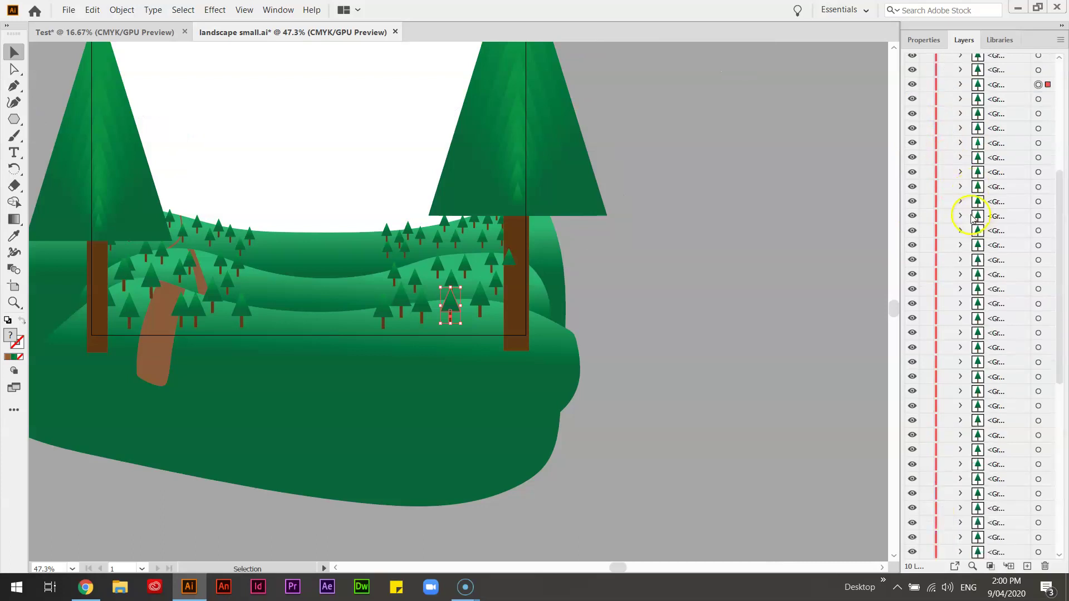
pyautogui.click(961, 148)
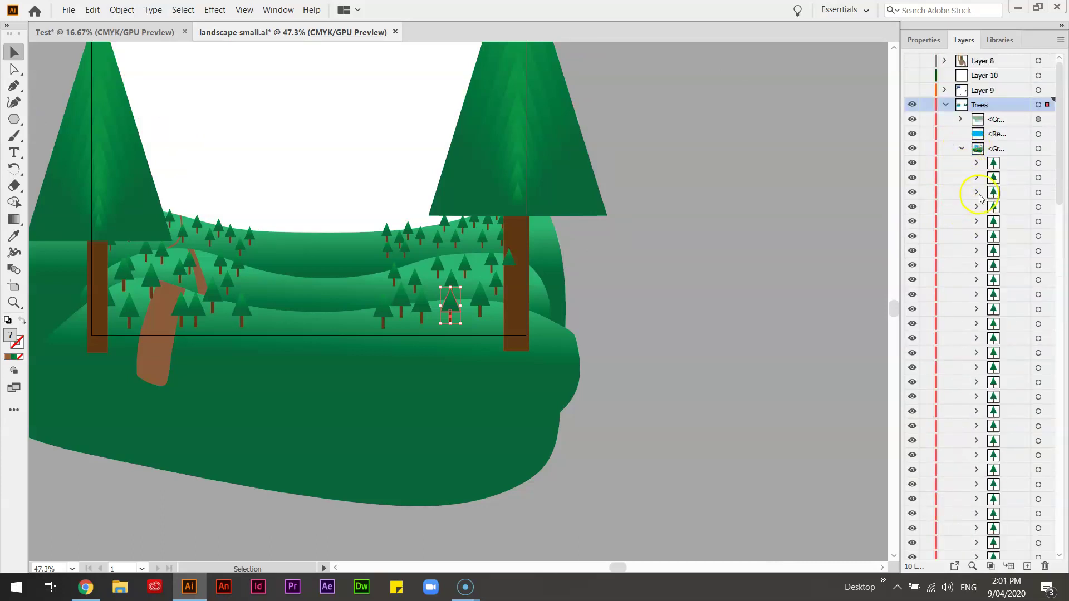
pyautogui.click(976, 162)
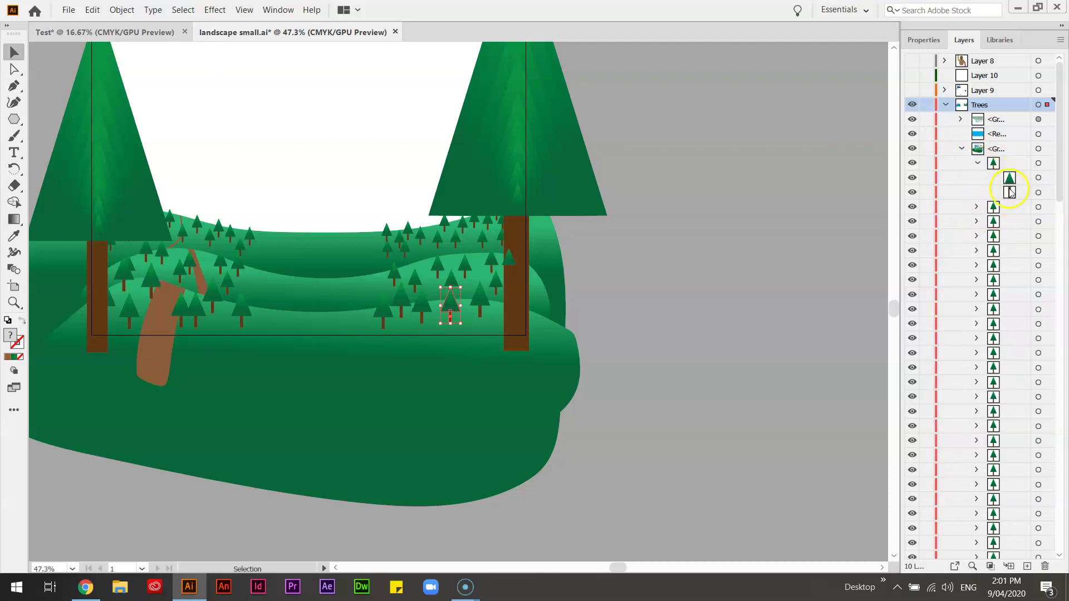
pyautogui.scroll(-10, 1005, 189)
pyautogui.scroll(10, 999, 194)
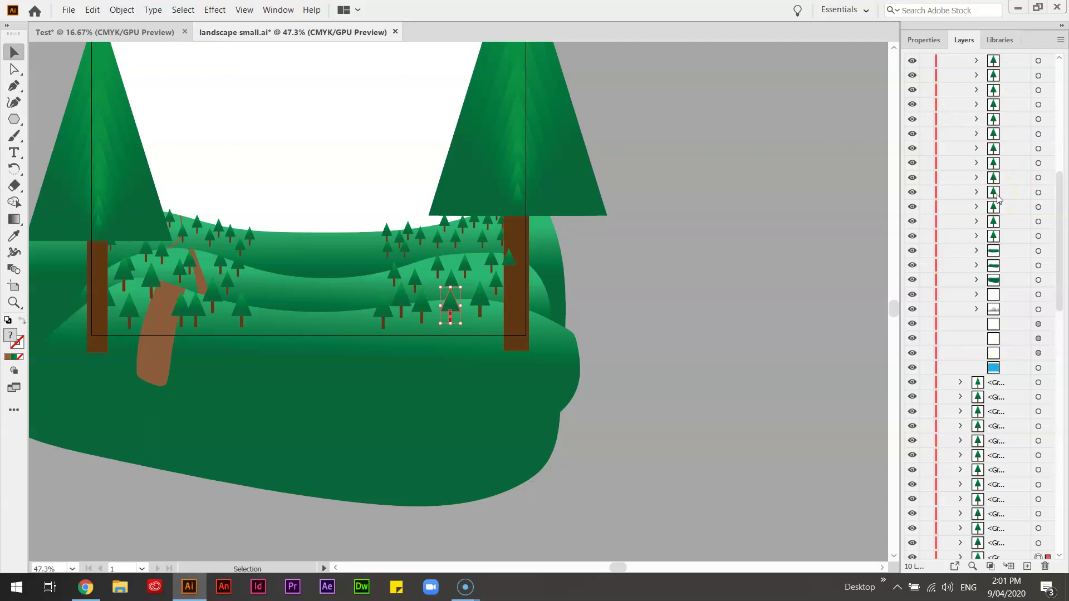
pyautogui.click(945, 105)
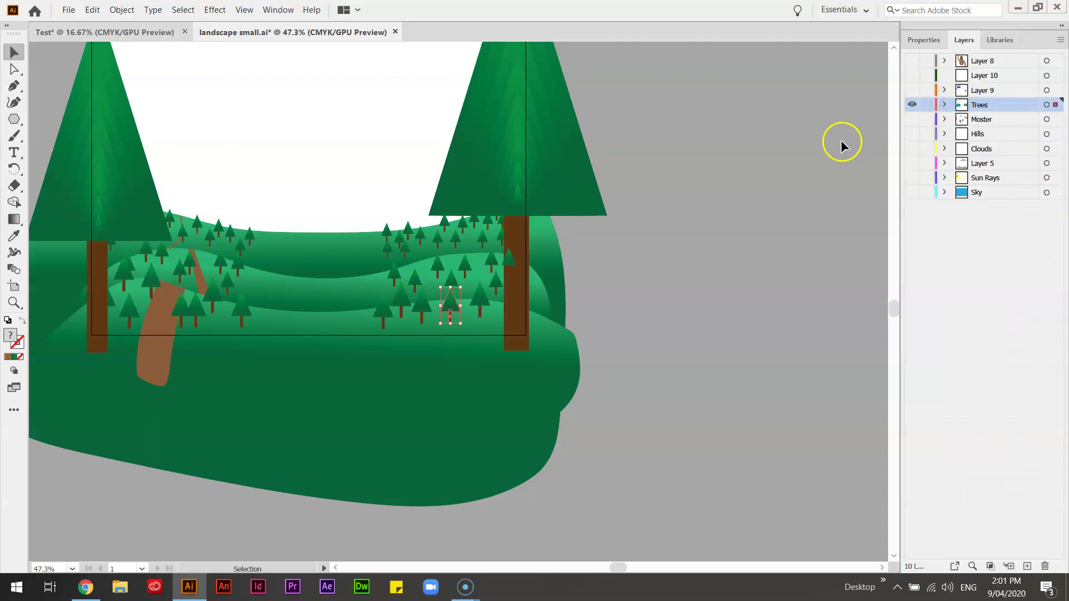
pyautogui.moveTo(912, 47); pyautogui.dragTo(912, 195)
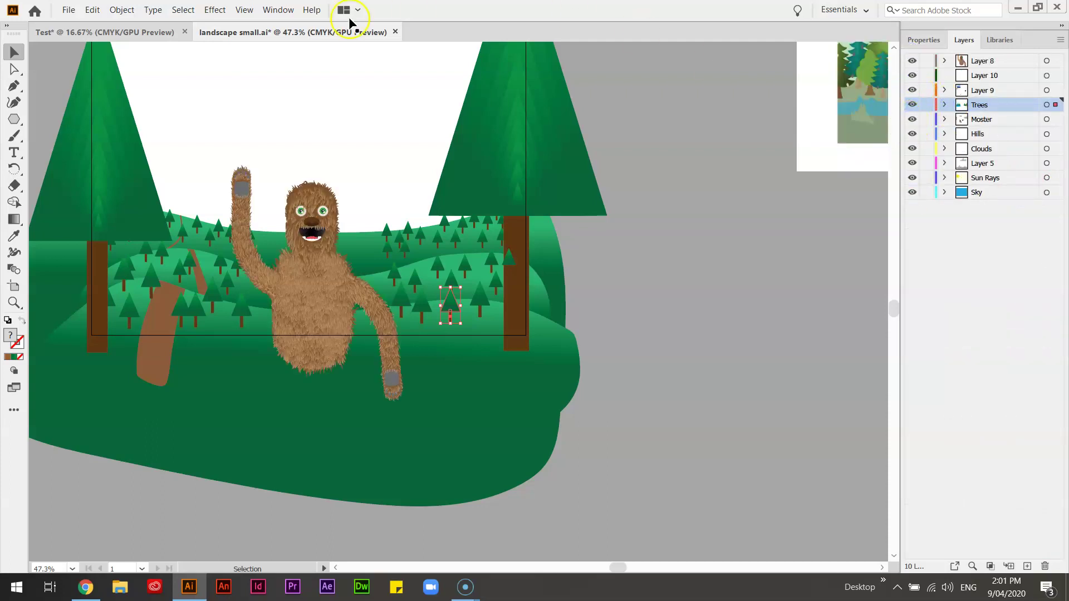
# Return to the Test document and move the angular brown shape and the orange shape so both overlap the U-shaped one
pyautogui.click(135, 33)
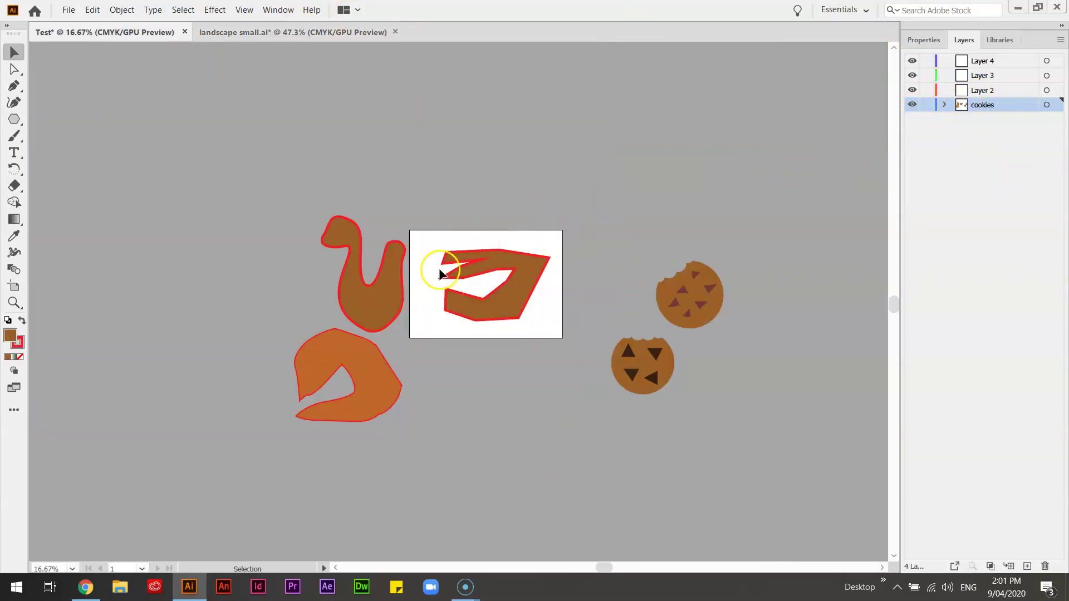
pyautogui.moveTo(524, 271); pyautogui.dragTo(423, 287)
pyautogui.click(493, 309)
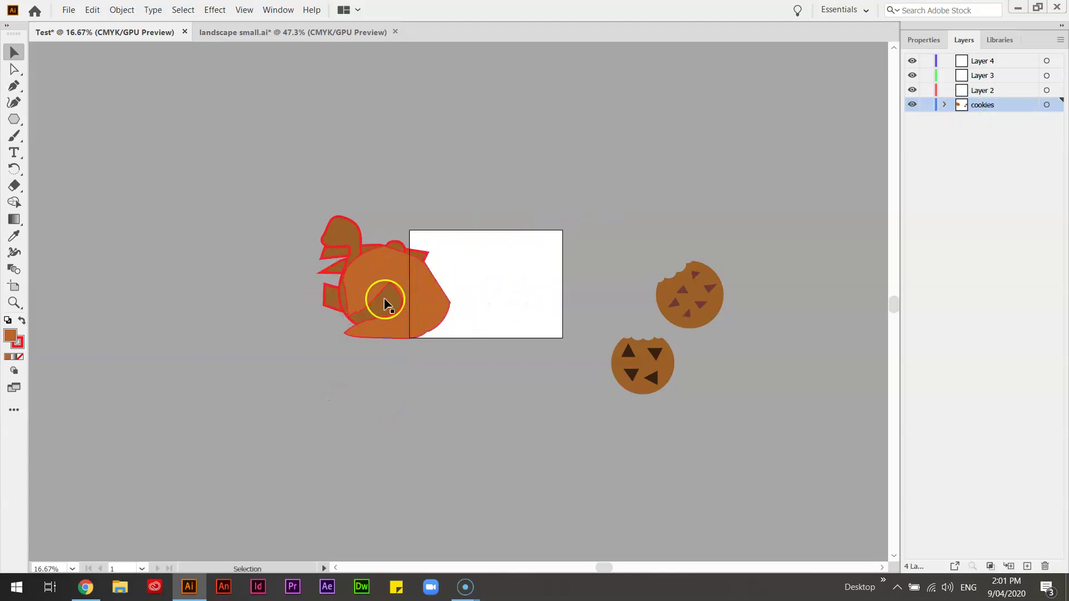
# Try the Arrange order commands on the front orange shape by sending it behind the overlapping brown shapes
pyautogui.click(368, 265)
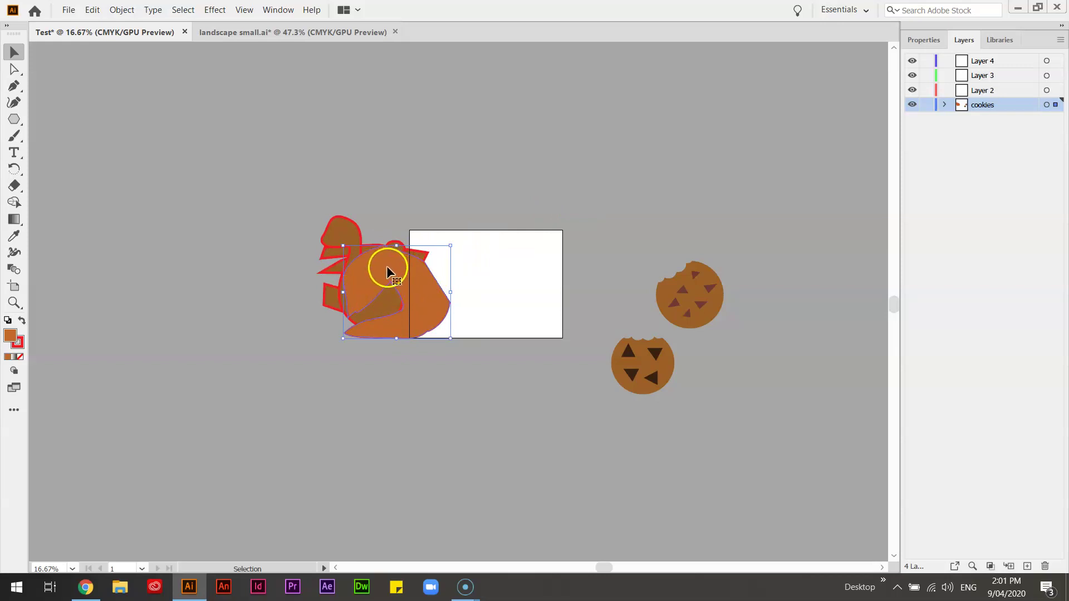
pyautogui.rightClick(373, 266)
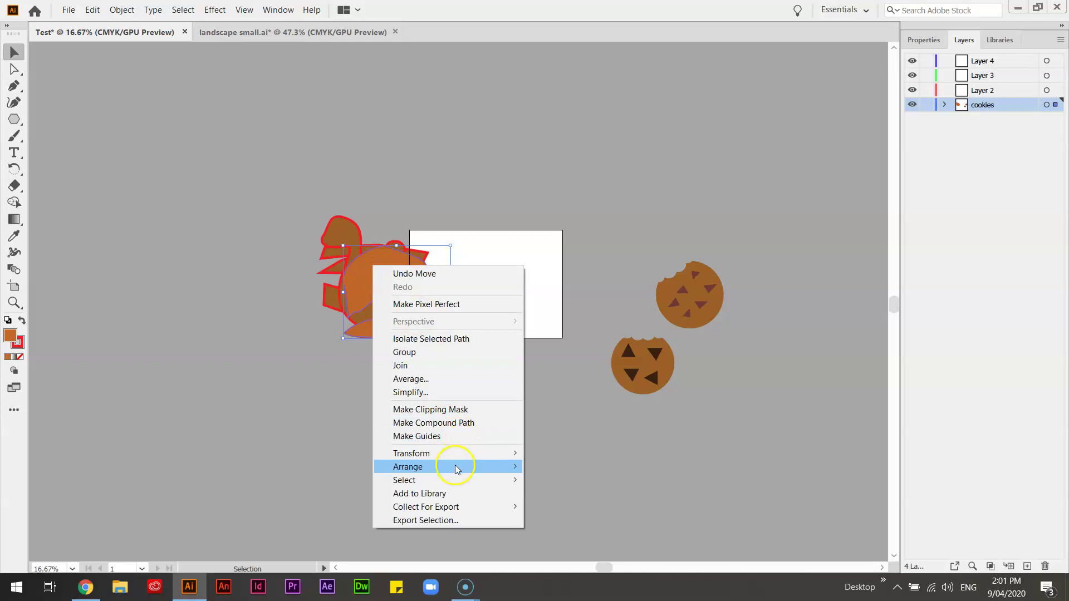
pyautogui.moveTo(456, 466)
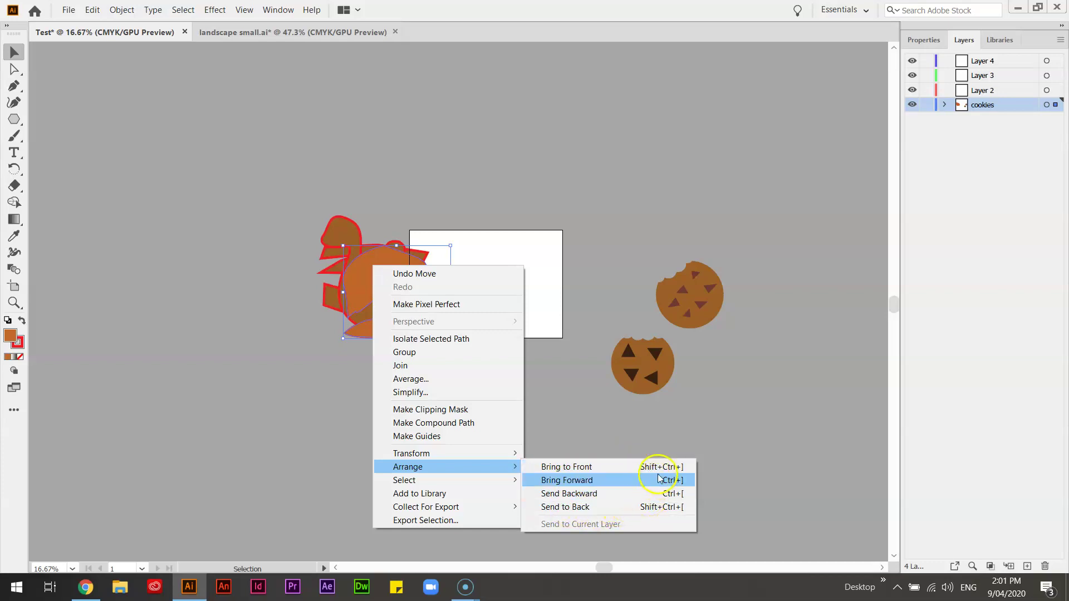
pyautogui.click(538, 285)
pyautogui.click(422, 266)
pyautogui.hotkey('ctrl', '[')
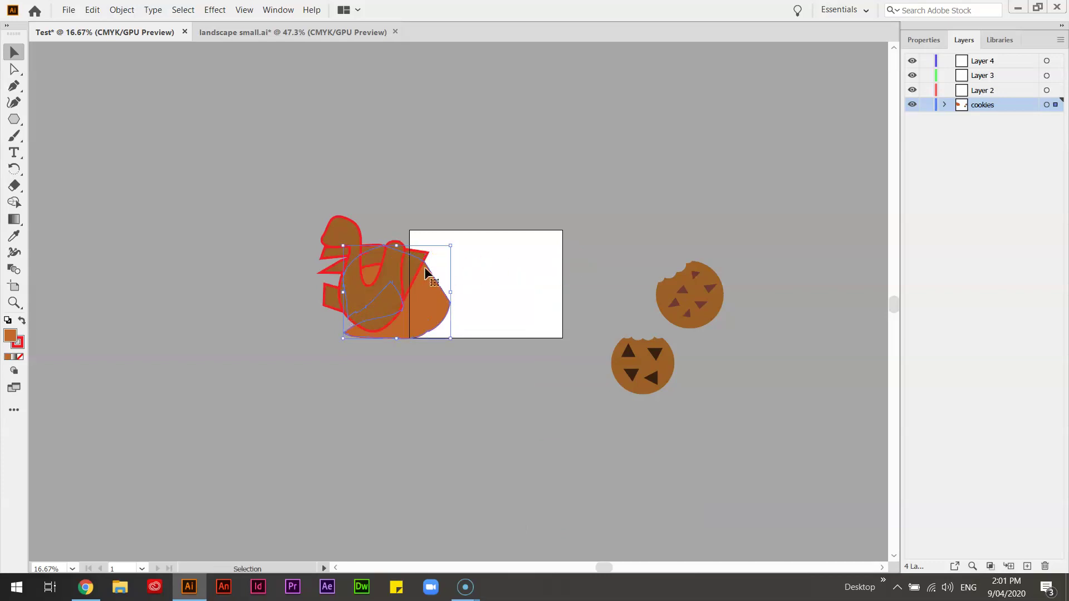
pyautogui.press('ctrl')
pyautogui.hotkey('ctrl', 'z')
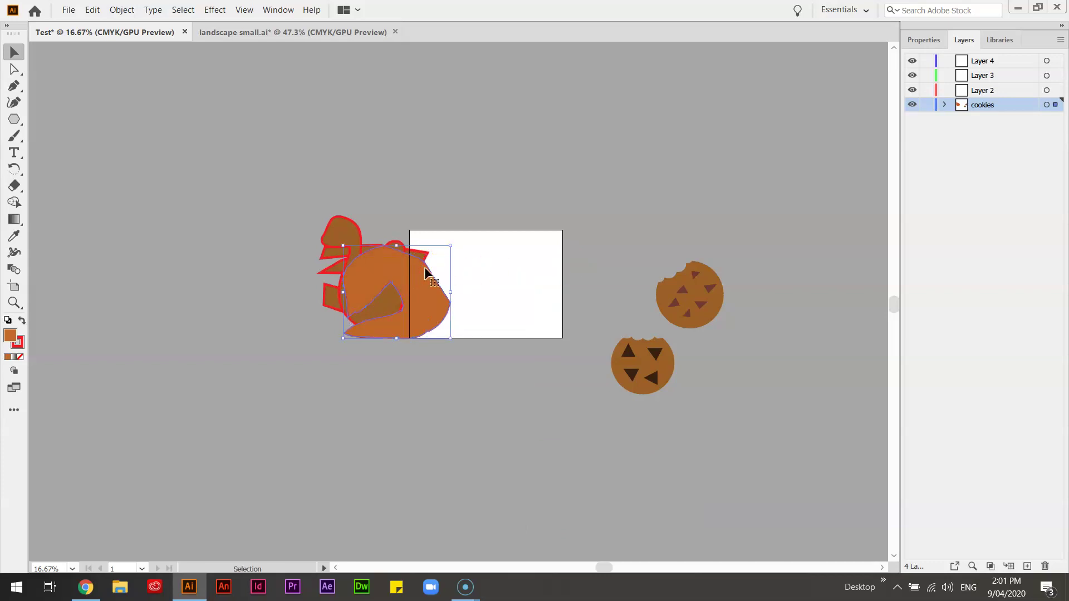
# Send the orange shape backward behind both brown shapes, and bring it forward to the front again
pyautogui.press('ctrl')
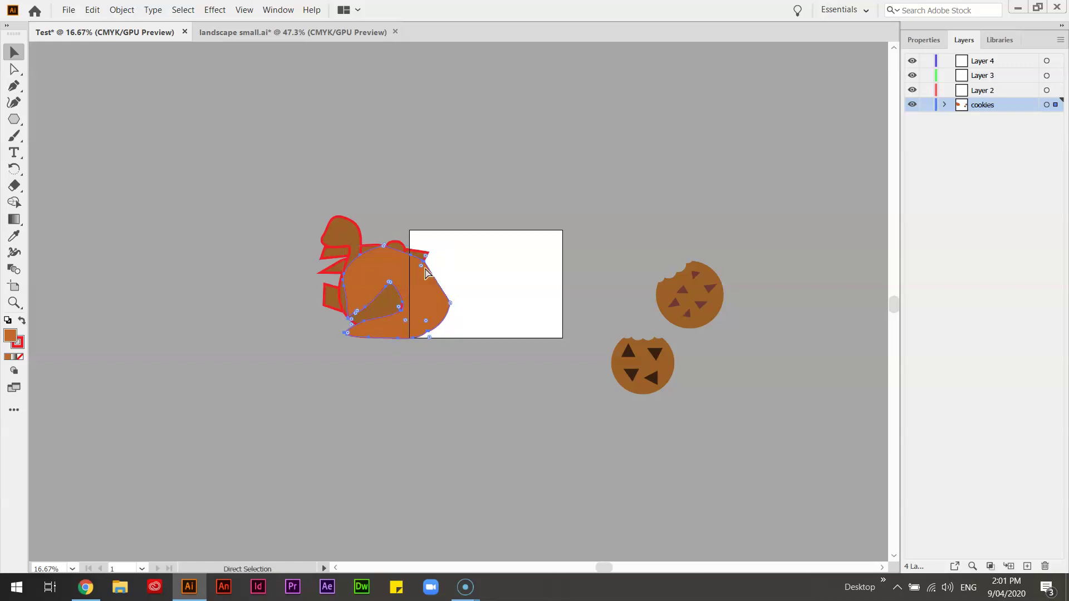
pyautogui.hotkey('ctrl', '[')
pyautogui.hotkey('ctrl', '[')
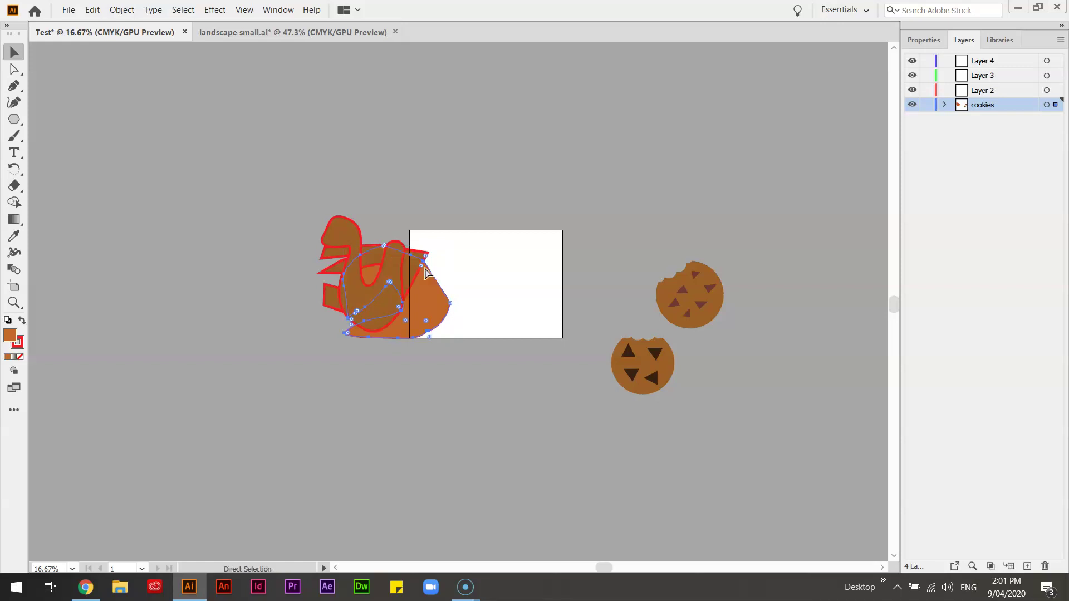
pyautogui.hotkey('ctrl', ']')
pyautogui.hotkey('ctrl', ']')
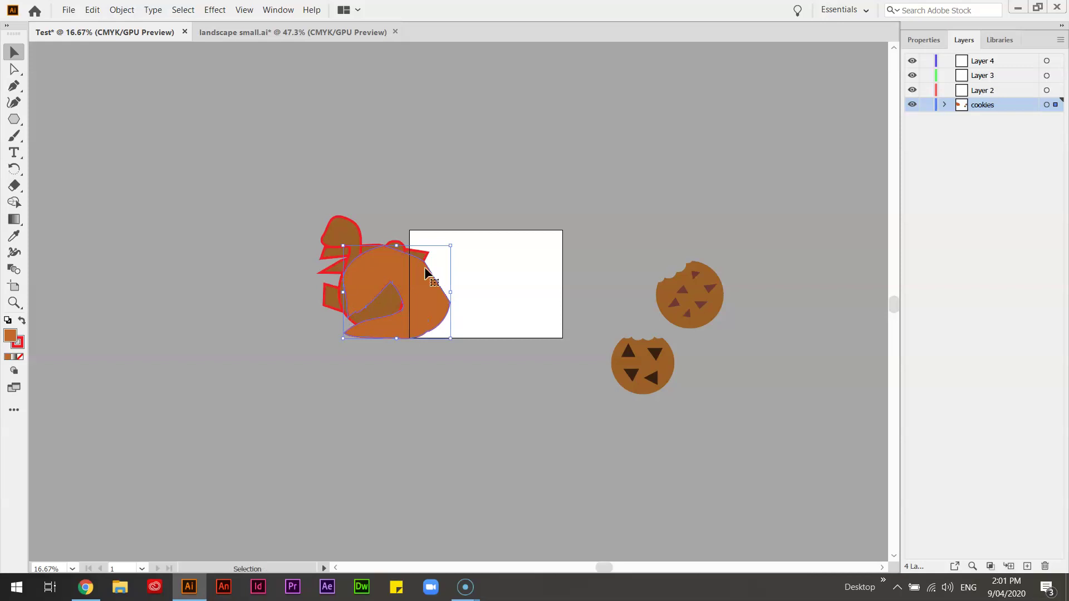
# Move the orange shape onto the artboard and shift the U-shaped brown shape slightly farther from the artboard
pyautogui.click(513, 237)
pyautogui.click(425, 283)
pyautogui.moveTo(423, 295); pyautogui.dragTo(548, 260)
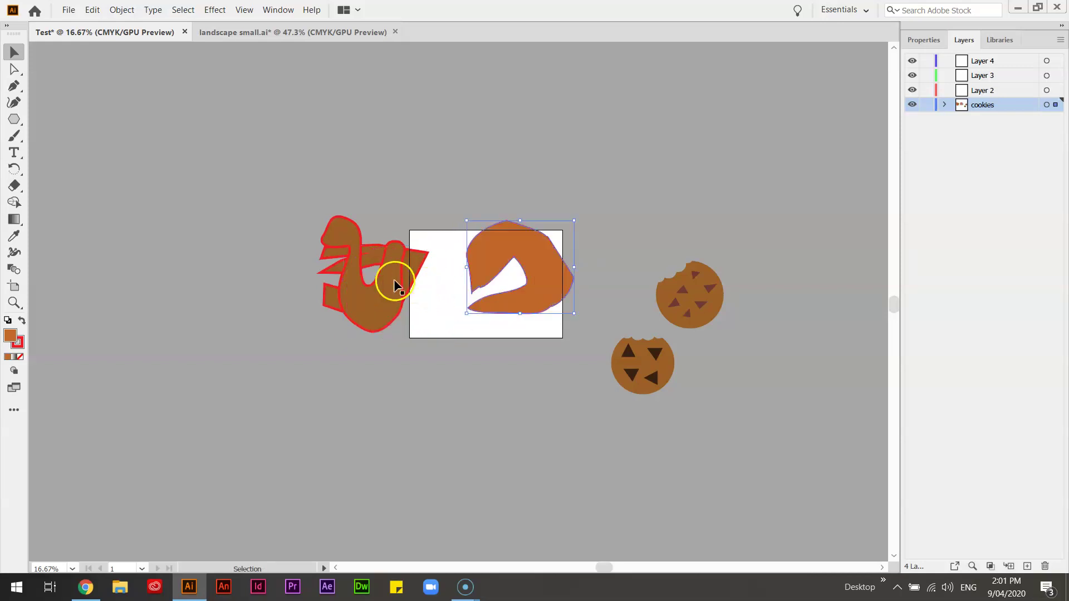
pyautogui.moveTo(387, 298); pyautogui.dragTo(358, 310)
# Send the orange shape backward in the stacking order and move it so it overlaps the angular brown shape from behind
pyautogui.click(546, 266)
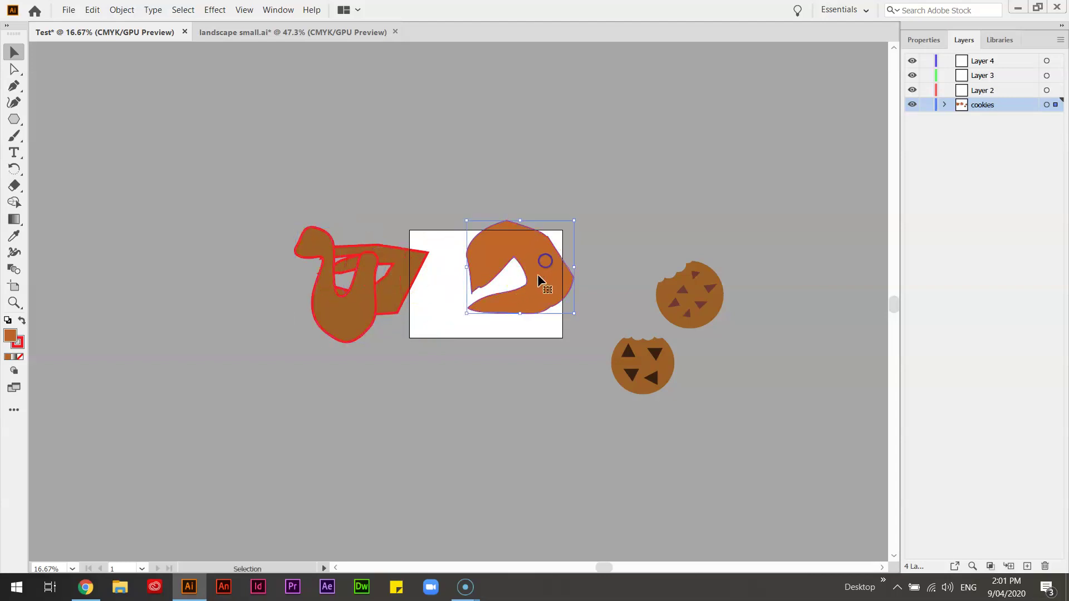
pyautogui.click(544, 255)
pyautogui.moveTo(377, 289); pyautogui.dragTo(404, 298)
pyautogui.click(533, 286)
pyautogui.click(557, 273)
pyautogui.press('a')
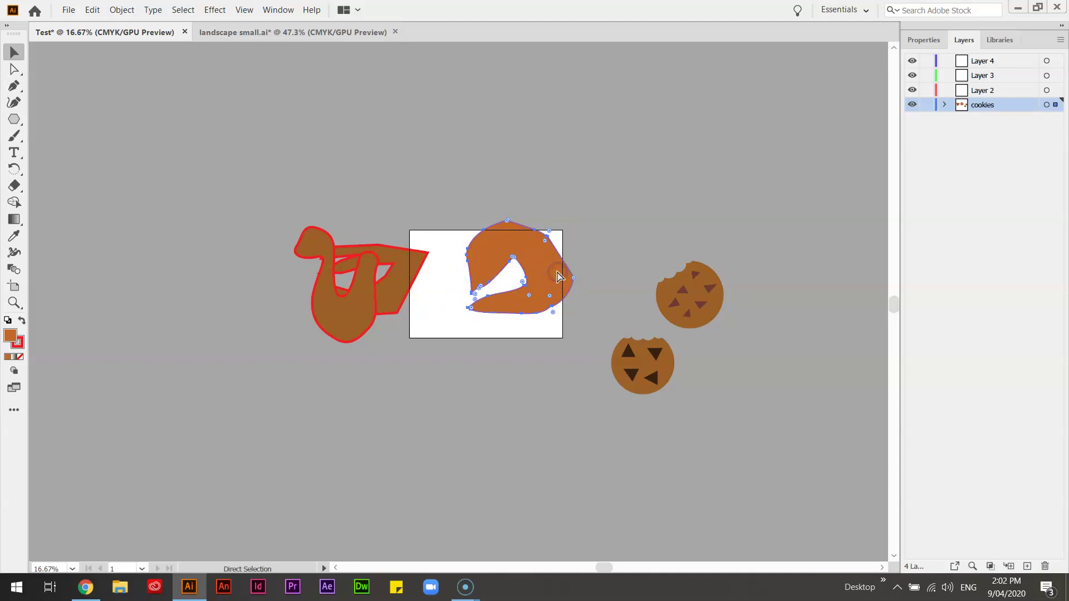
pyautogui.hotkey('ctrl', 'z')
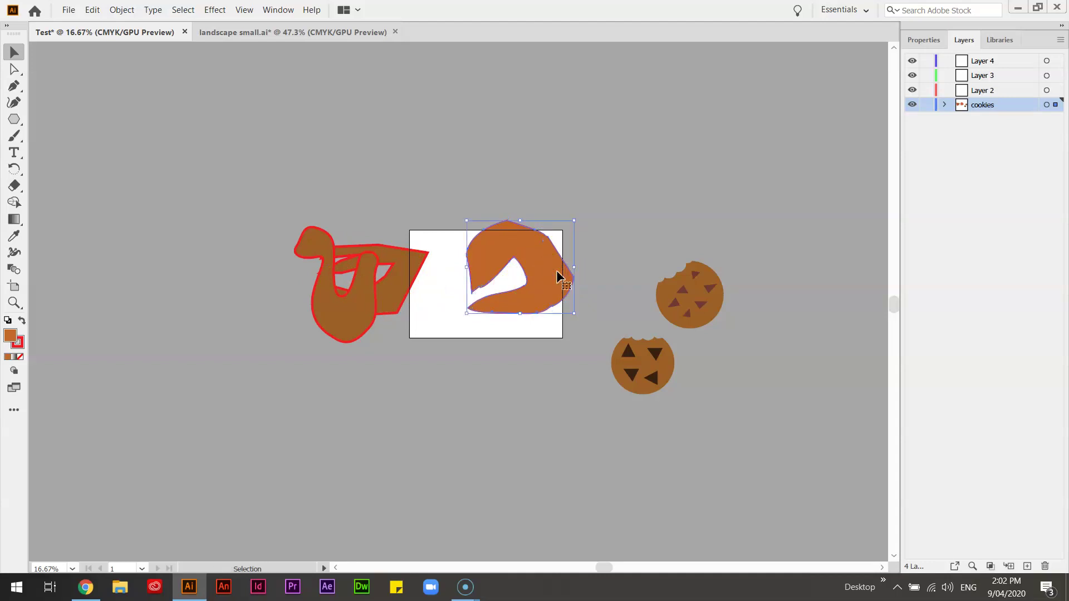
pyautogui.moveTo(556, 273); pyautogui.dragTo(468, 277)
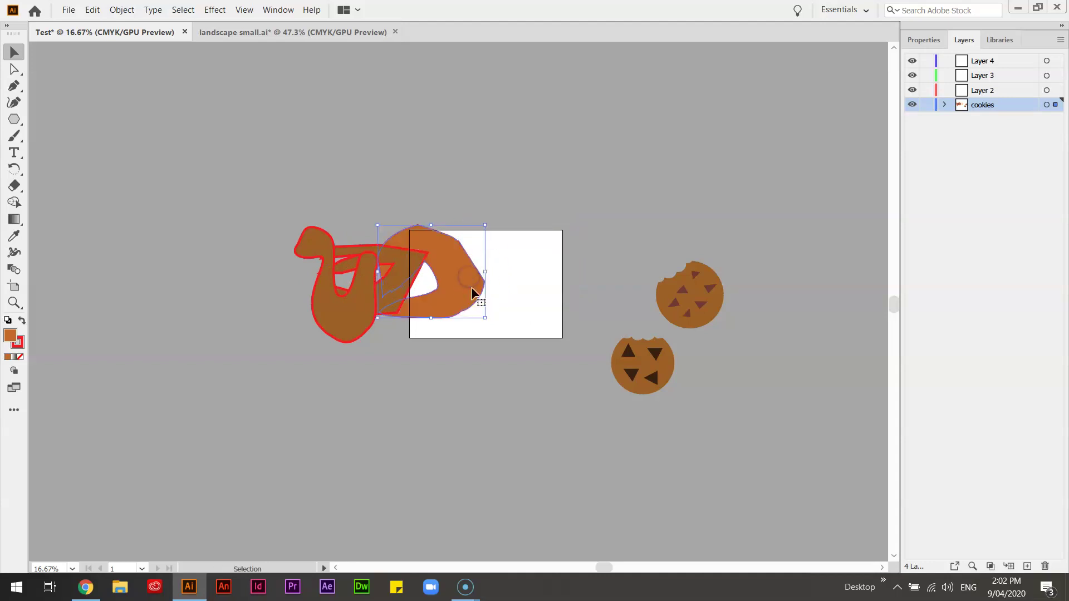
# Undo the last move of the orange shape and shift the U-shaped brown shape farther over the angular brown shape
pyautogui.hotkey('ctrl', 'z')
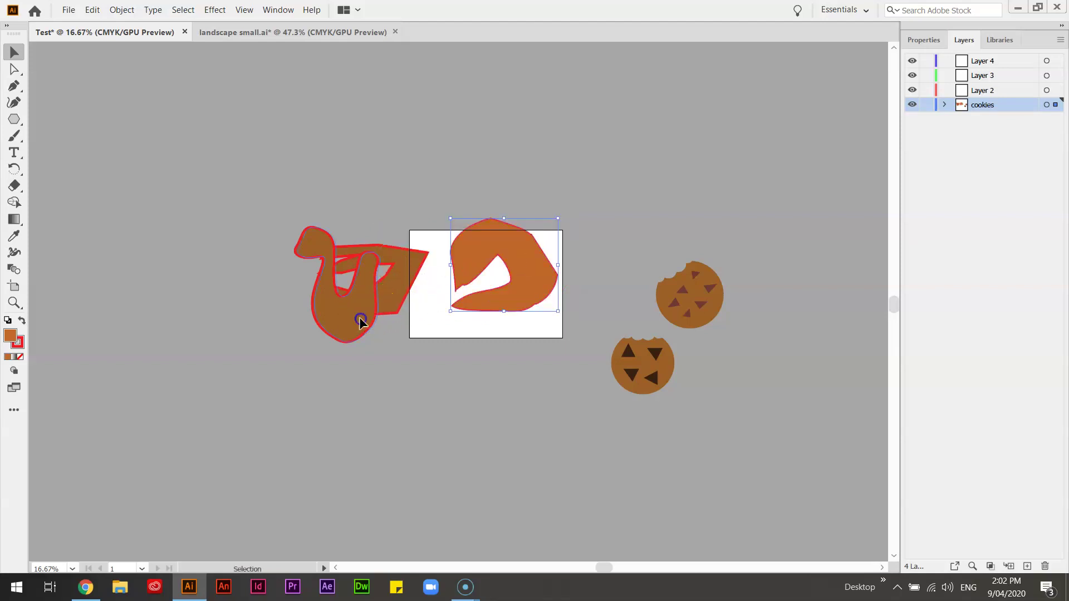
pyautogui.moveTo(359, 322); pyautogui.dragTo(388, 324)
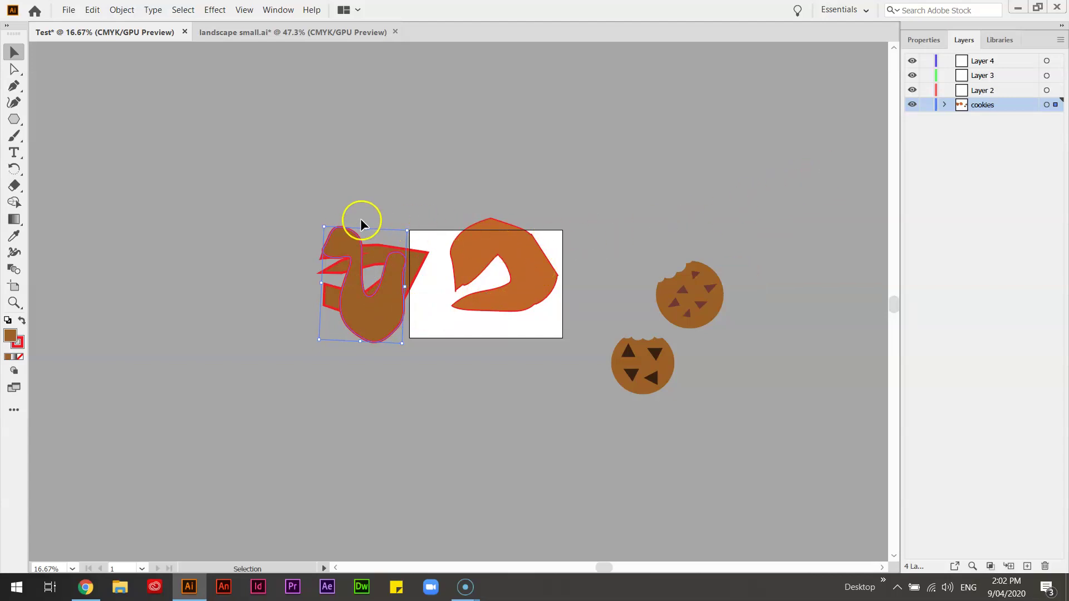
# Switch to the landscape small.ai document and hide every layer except Trees
pyautogui.click(345, 33)
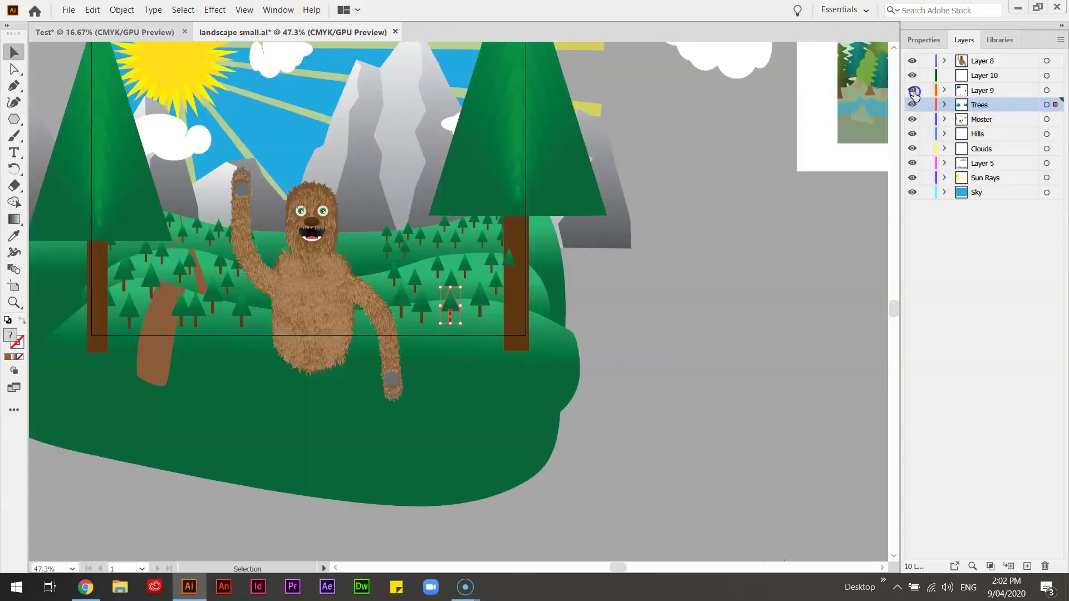
pyautogui.click(912, 61)
pyautogui.moveTo(914, 116); pyautogui.dragTo(913, 196)
# Highlight all artwork on the Trees layer, and inspect the overlapping small trees by selecting the front one
pyautogui.click(386, 291)
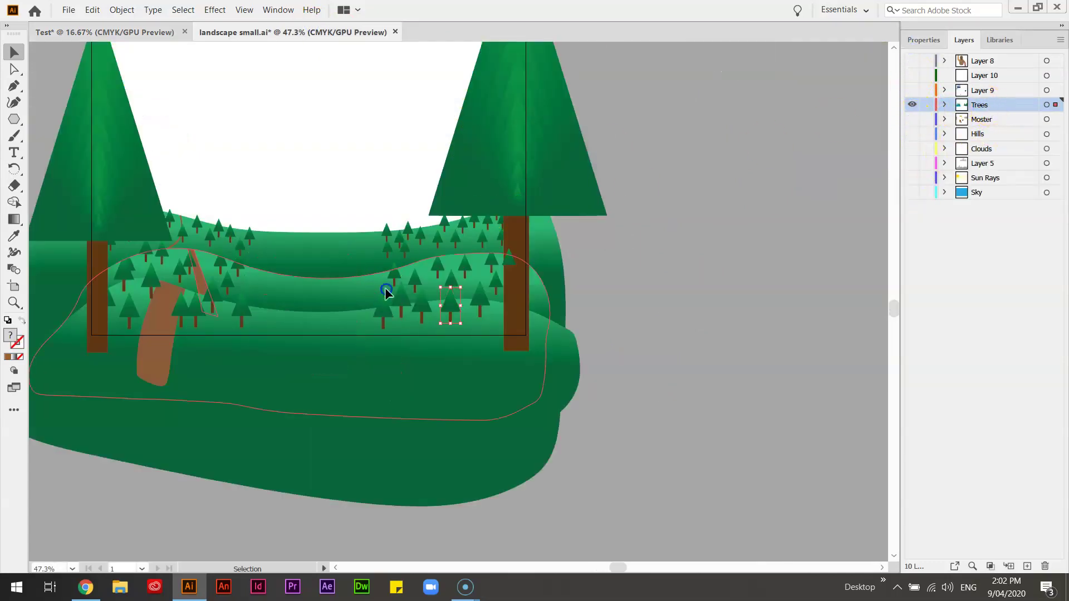
pyautogui.press('v')
pyautogui.hotkey('ctrl', 'a')
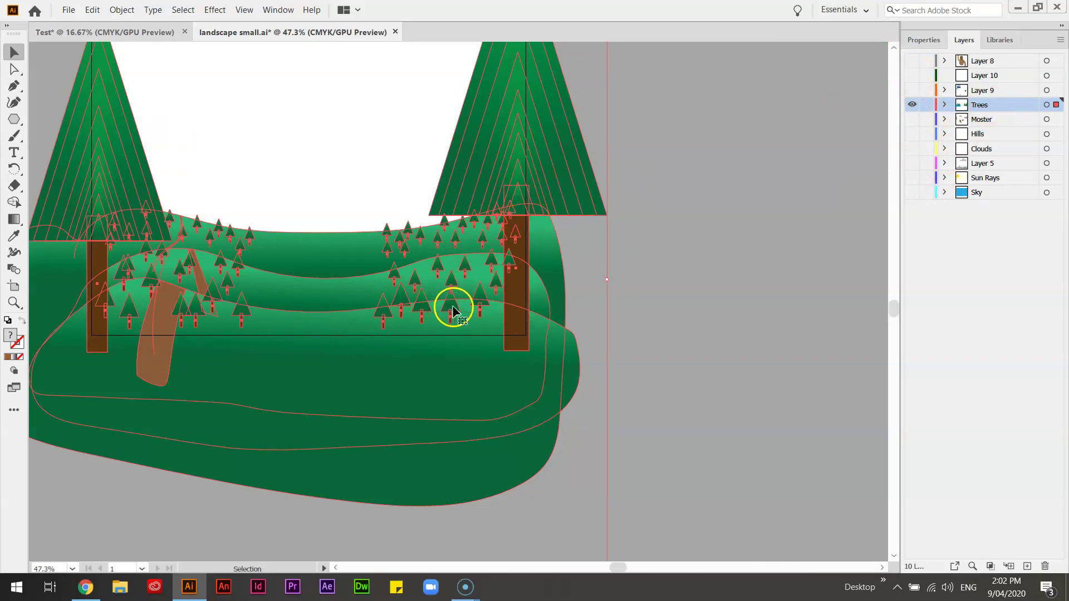
pyautogui.hotkey('shift', 'ctrl', 'a')
pyautogui.moveTo(446, 306); pyautogui.dragTo(675, 454)
pyautogui.hotkey('shift', 'ctrl', 'a')
pyautogui.press('z')
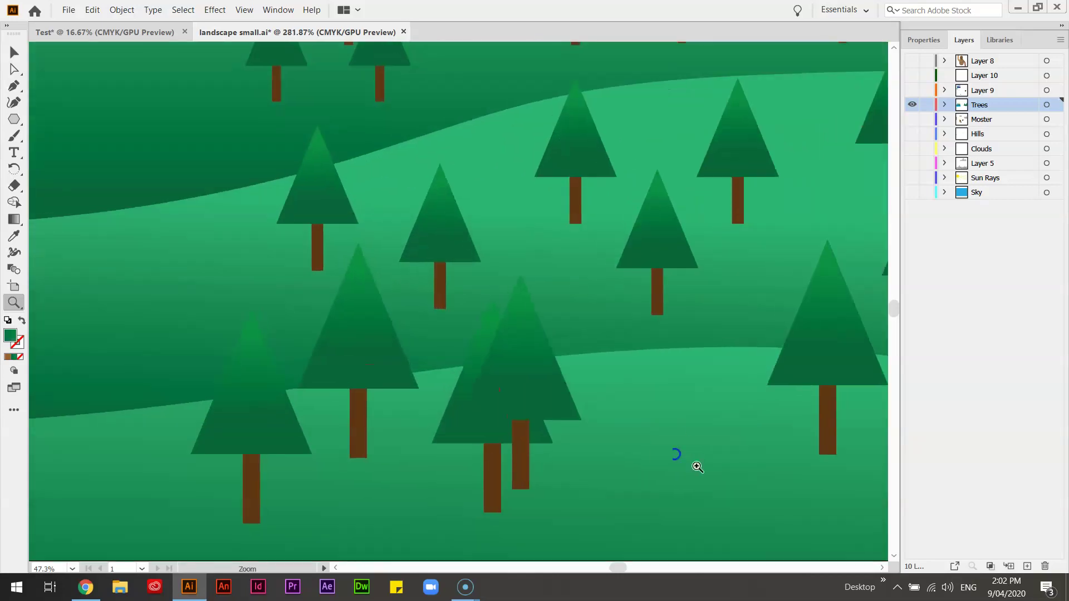
pyautogui.press('v')
pyautogui.click(543, 383)
pyautogui.press('a')
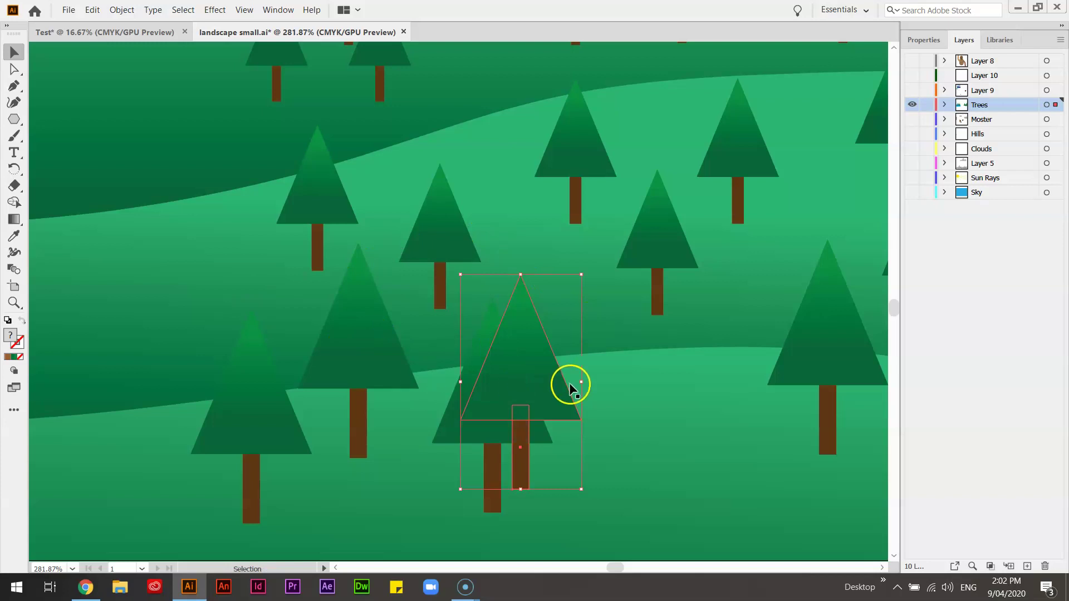
pyautogui.hotkey('ctrl', '-')
pyautogui.hotkey('ctrl', '-')
pyautogui.hotkey('ctrl', '-')
pyautogui.hotkey('ctrl', '-')
pyautogui.hotkey('ctrl', '-')
pyautogui.press('v')
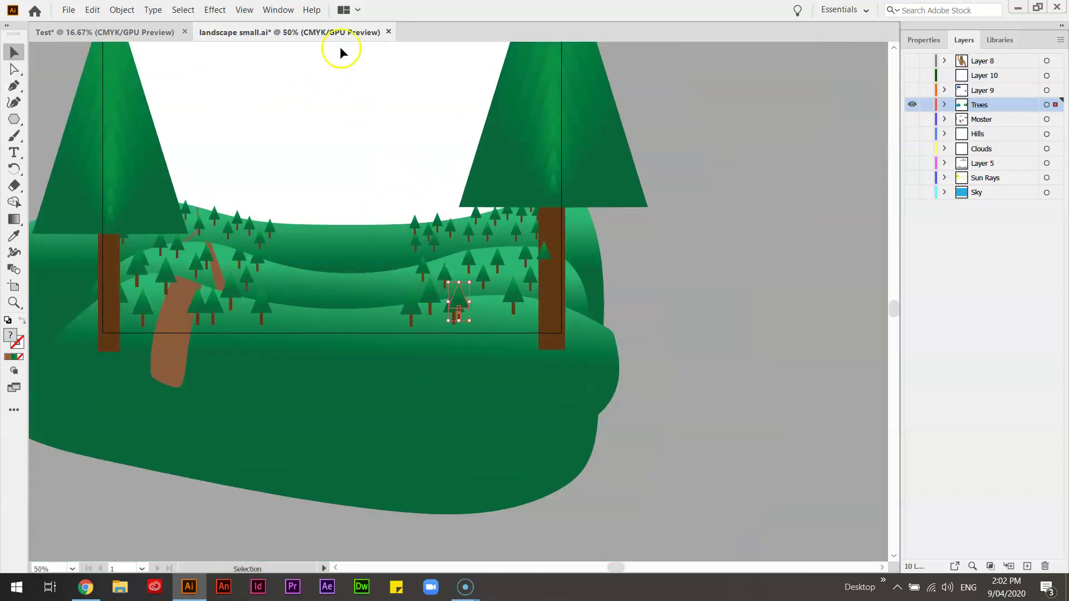
# Return to the Test document and draw a diagonal row of overlapping brown triangles beside the U-shaped shape
pyautogui.click(389, 32)
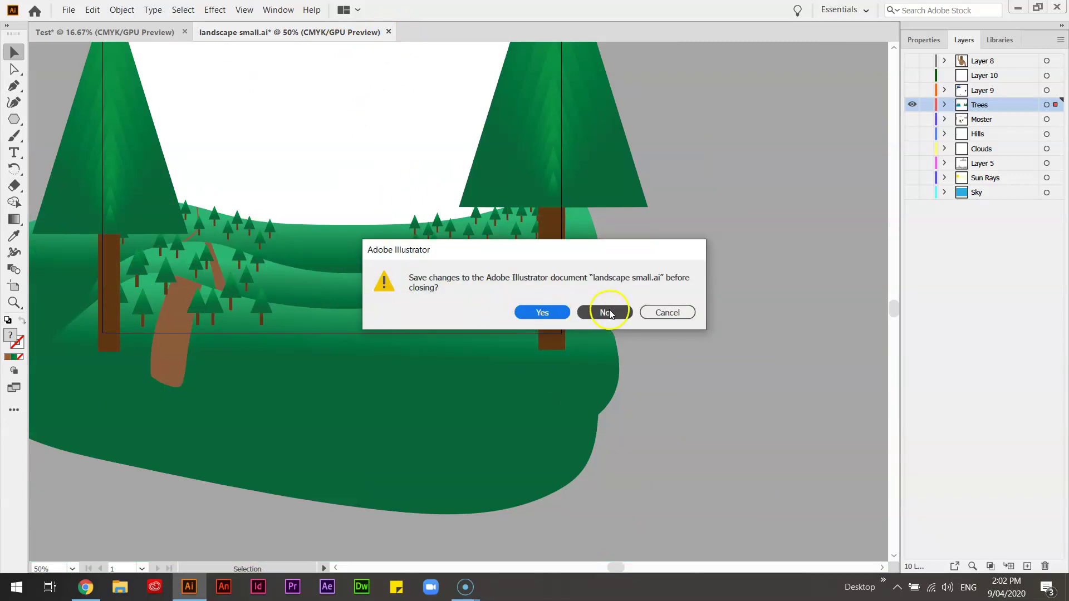
pyautogui.click(661, 311)
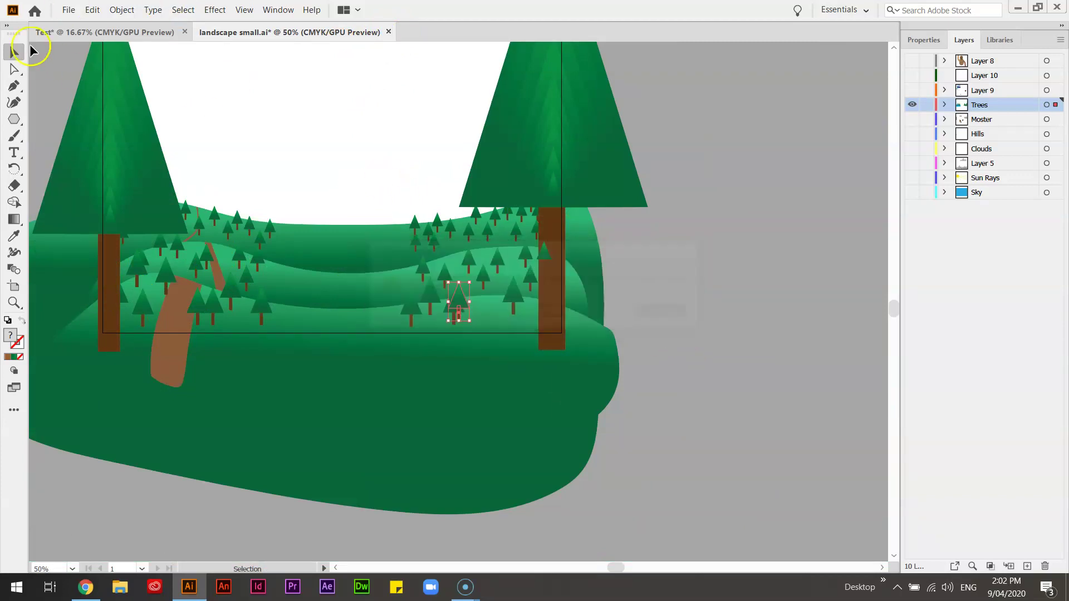
pyautogui.click(78, 32)
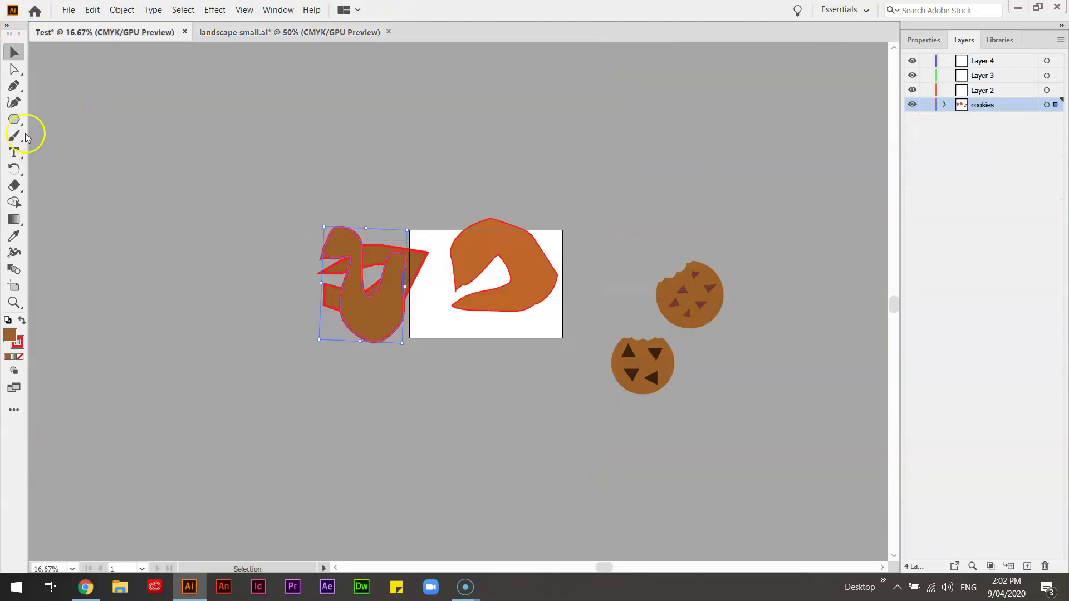
pyautogui.click(15, 119)
pyautogui.moveTo(196, 148); pyautogui.dragTo(255, 204)
pyautogui.moveTo(260, 226); pyautogui.dragTo(262, 227)
pyautogui.moveTo(238, 207); pyautogui.dragTo(312, 377)
pyautogui.click(15, 52)
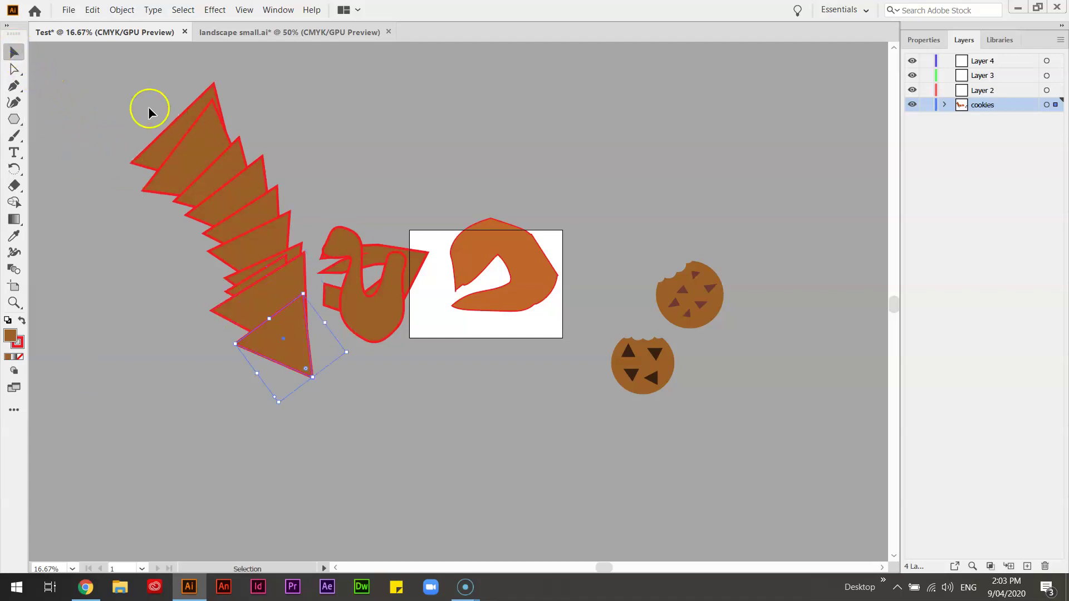
# Move the uppermost triangle down so it sits behind the middle of the triangle row
pyautogui.moveTo(171, 125); pyautogui.dragTo(187, 280)
pyautogui.press('ctrl')
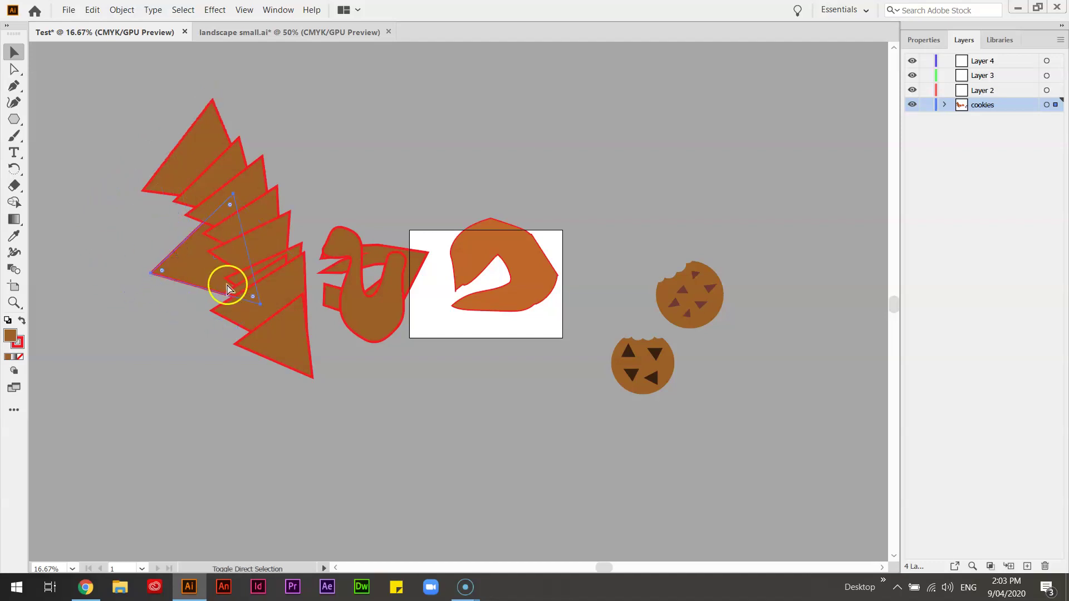
pyautogui.moveTo(222, 258); pyautogui.dragTo(248, 252)
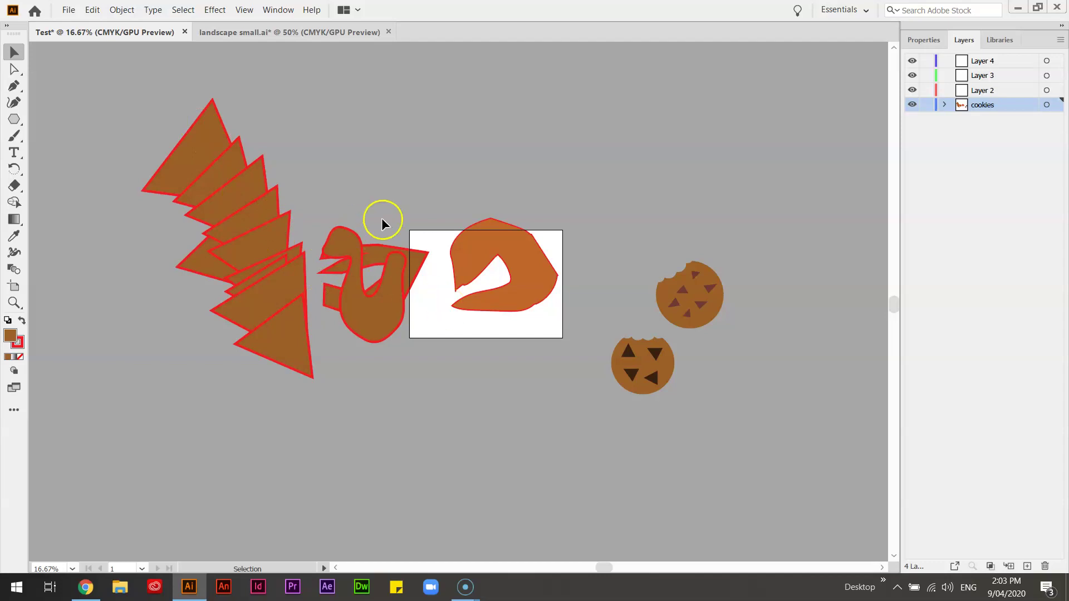
# Lock the cookies layer and draw a large triangle on Layer 2 covering the brown shapes
pyautogui.moveTo(491, 365); pyautogui.dragTo(493, 366)
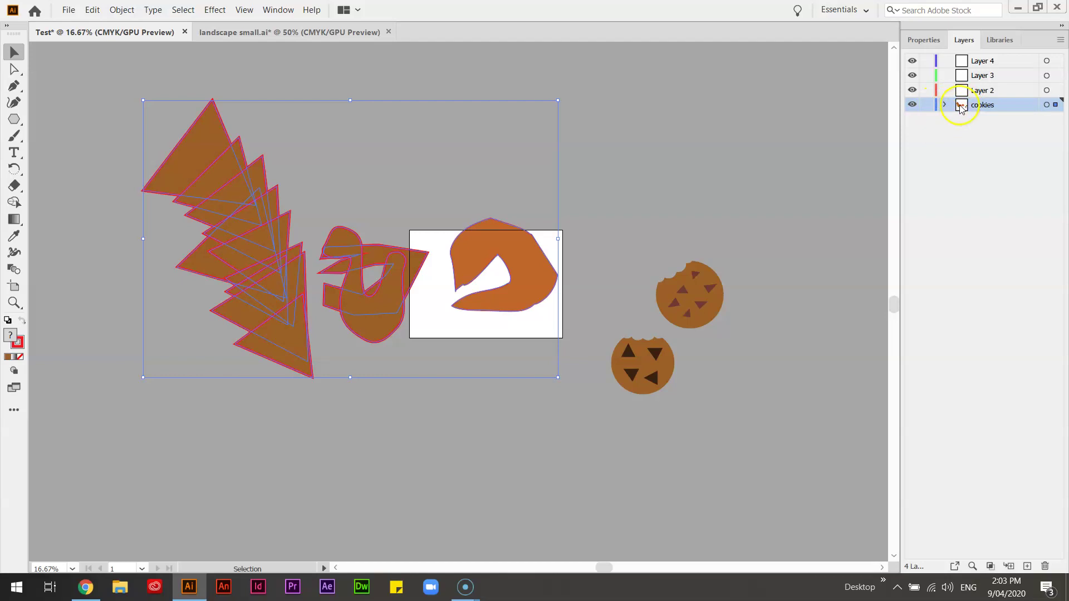
pyautogui.click(928, 105)
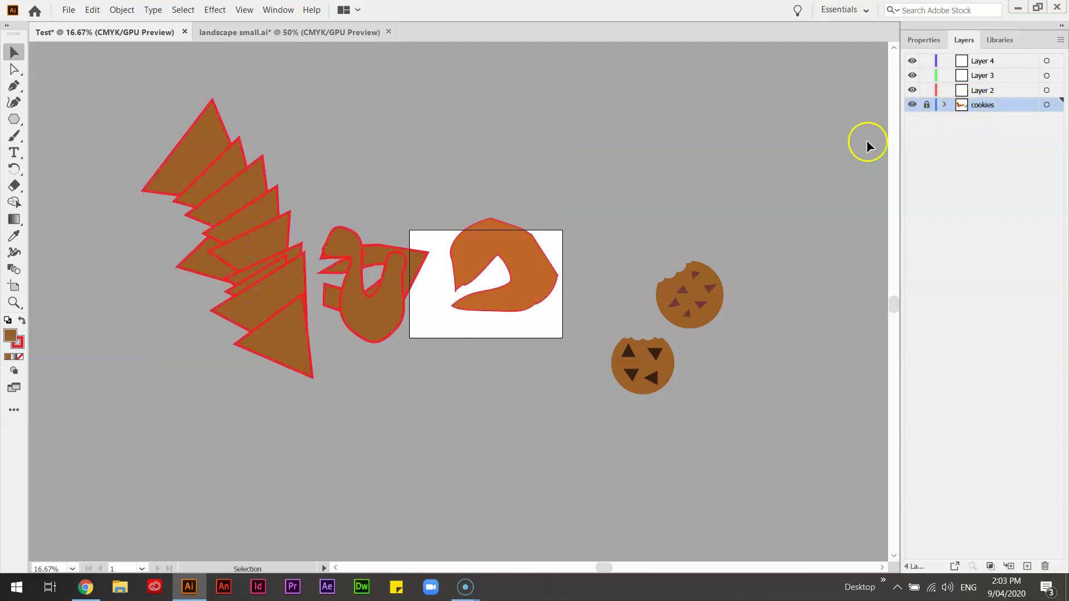
pyautogui.click(13, 119)
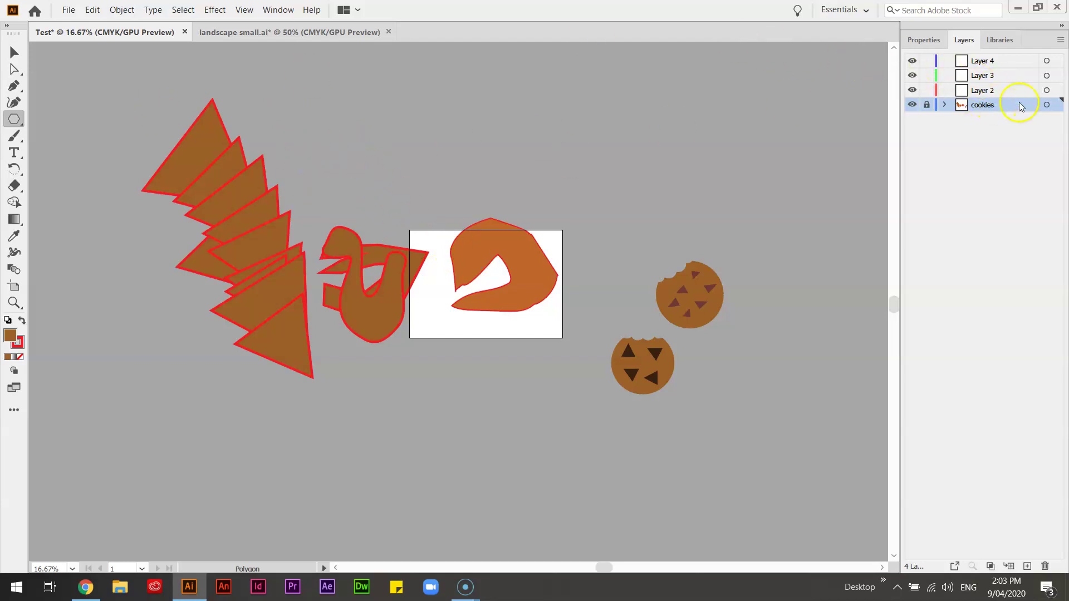
pyautogui.click(984, 90)
pyautogui.moveTo(265, 142); pyautogui.dragTo(454, 292)
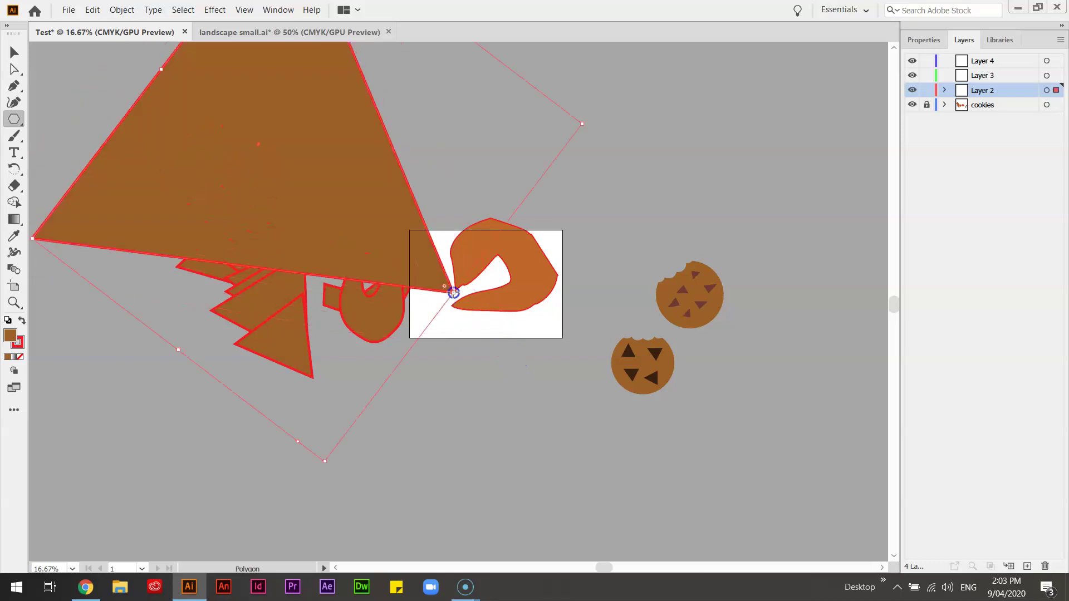
# Move the large triangle over the artboard and change its stroke colour to blue
pyautogui.click(13, 52)
pyautogui.moveTo(271, 128); pyautogui.dragTo(421, 205)
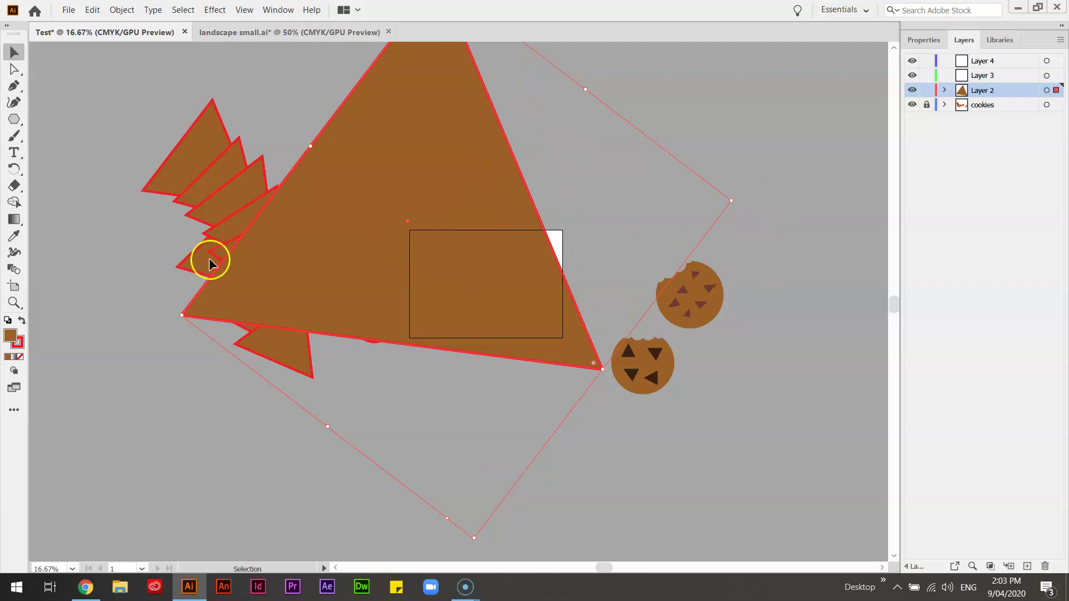
pyautogui.doubleClick(17, 340)
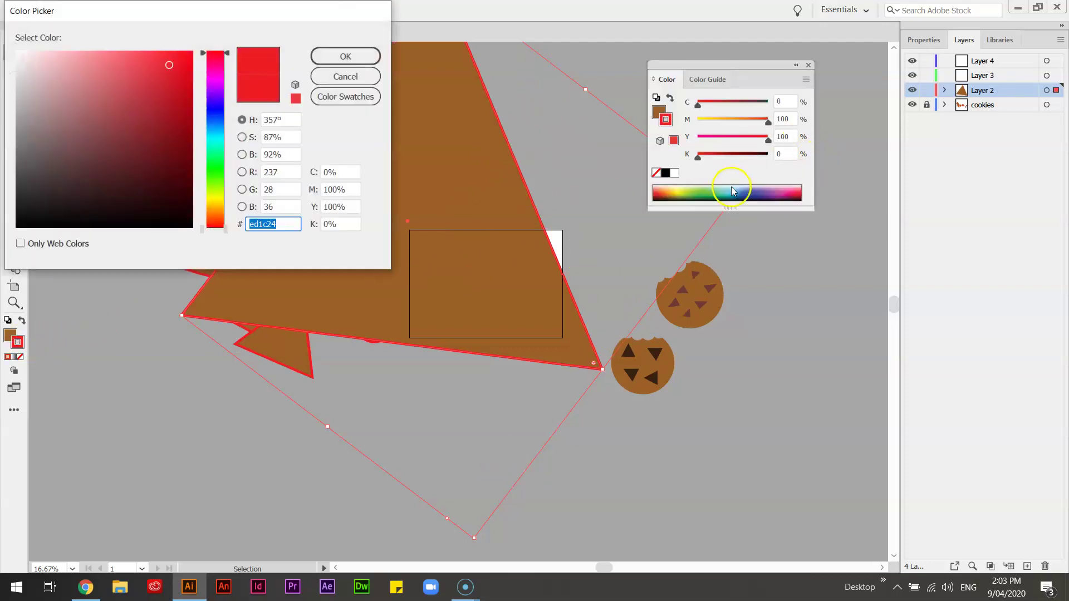
pyautogui.click(216, 115)
pyautogui.click(344, 57)
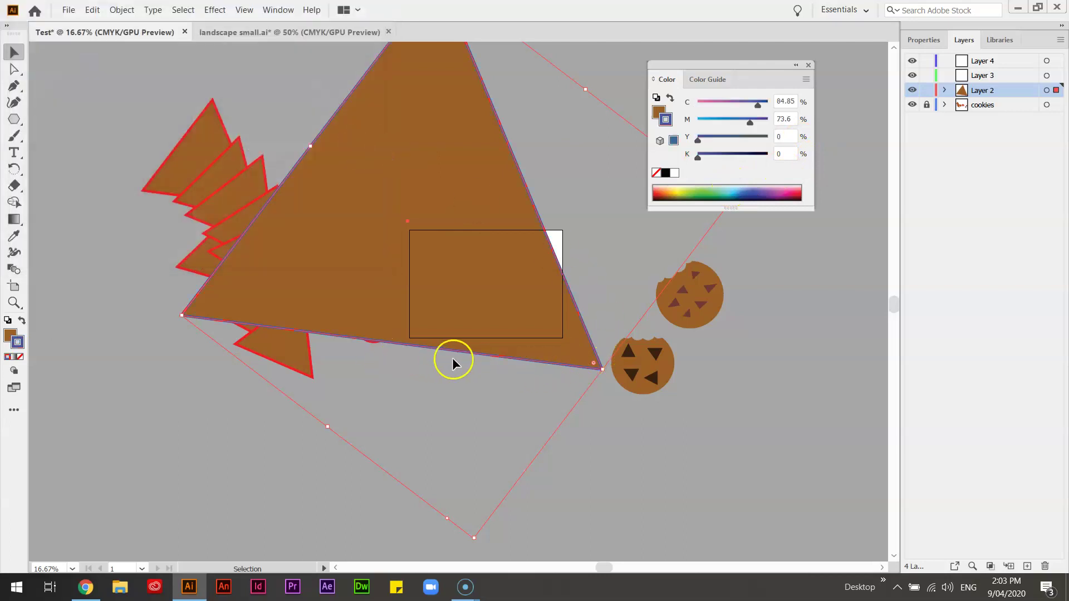
# Examine the large triangle's blue outline up close and its overlap with the shapes on the cookies layer
pyautogui.press('z')
pyautogui.moveTo(449, 350); pyautogui.dragTo(592, 394)
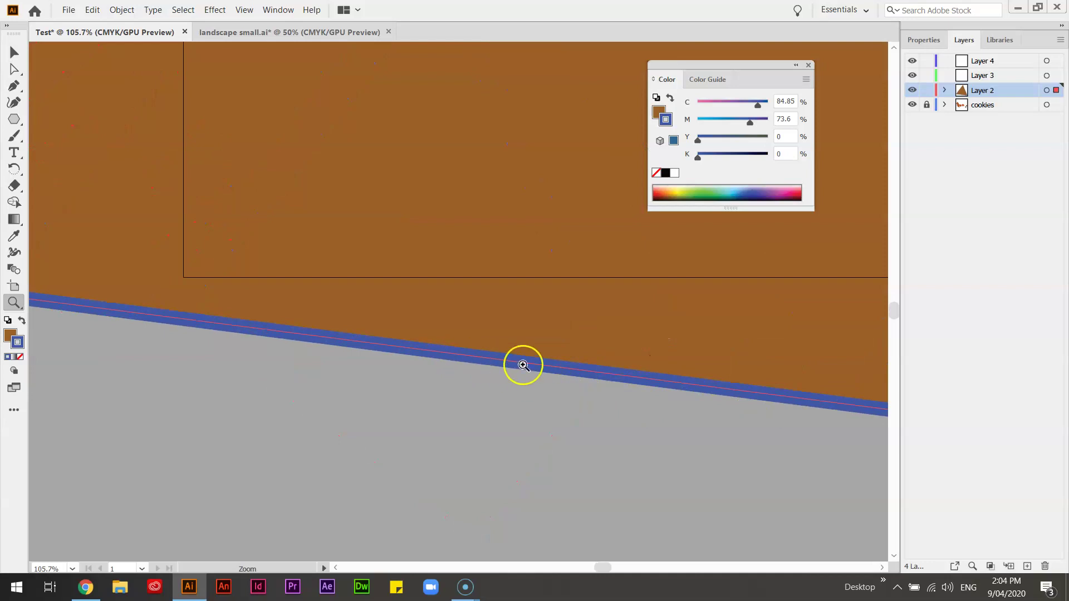
pyautogui.hotkey('ctrl', '-')
pyautogui.hotkey('ctrl', '-')
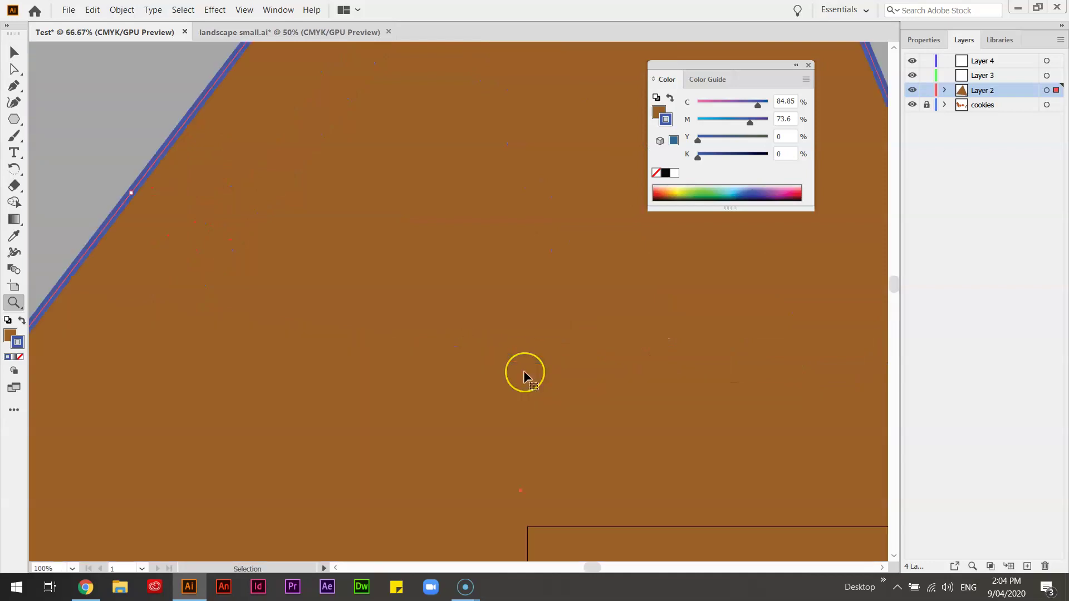
pyautogui.hotkey('ctrl', '-')
pyautogui.hotkey('ctrl', '-')
pyautogui.hotkey('ctrl', '-')
pyautogui.hotkey('ctrl', '-')
pyautogui.hotkey('ctrl', '-')
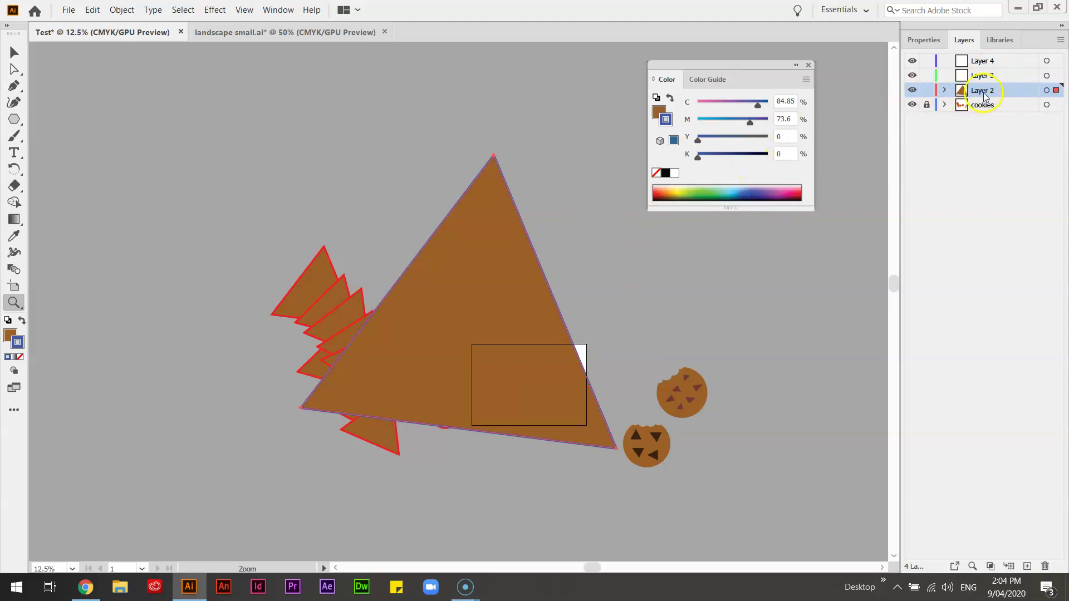
# Review the Arrange commands for the large triangle without applying any of them, and deselect it
pyautogui.click(14, 52)
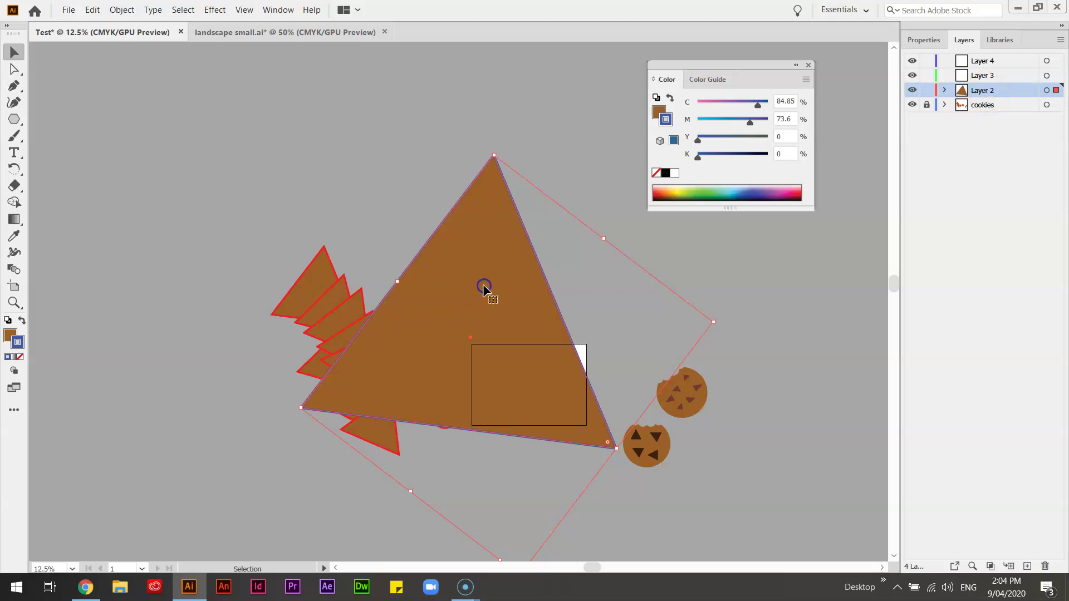
pyautogui.rightClick(483, 287)
pyautogui.moveTo(574, 487)
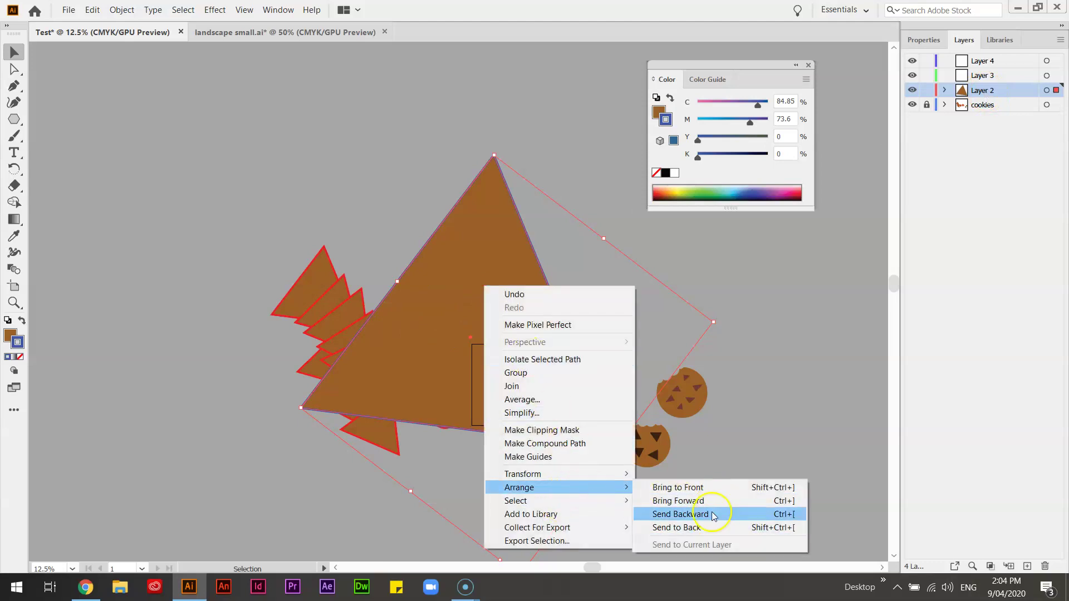
pyautogui.click(716, 268)
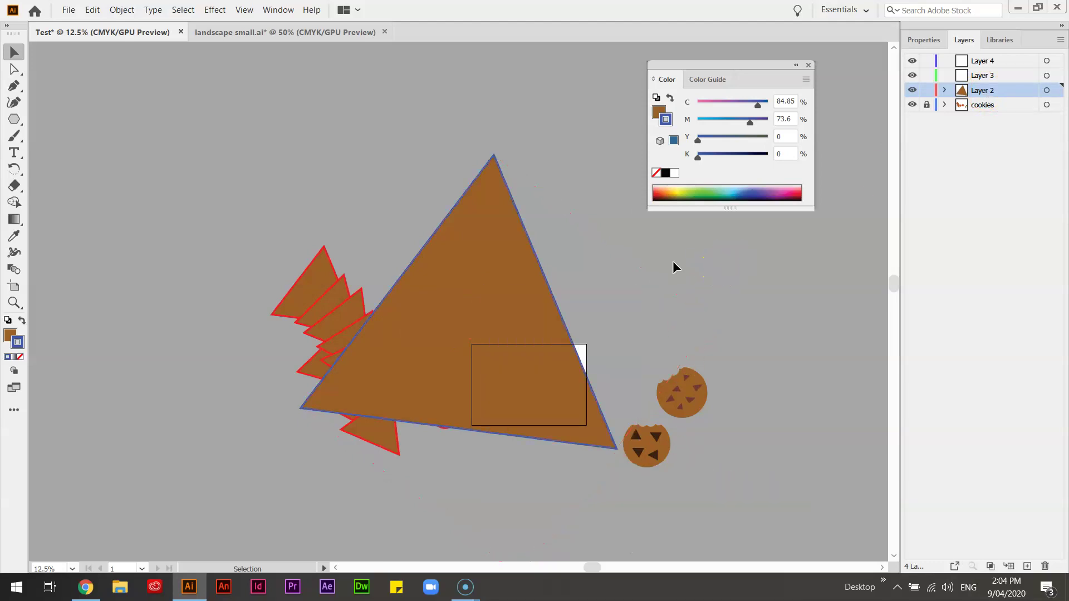
# Move Layer 2 below the cookies layer in the layer order
pyautogui.moveTo(981, 95); pyautogui.dragTo(1002, 110)
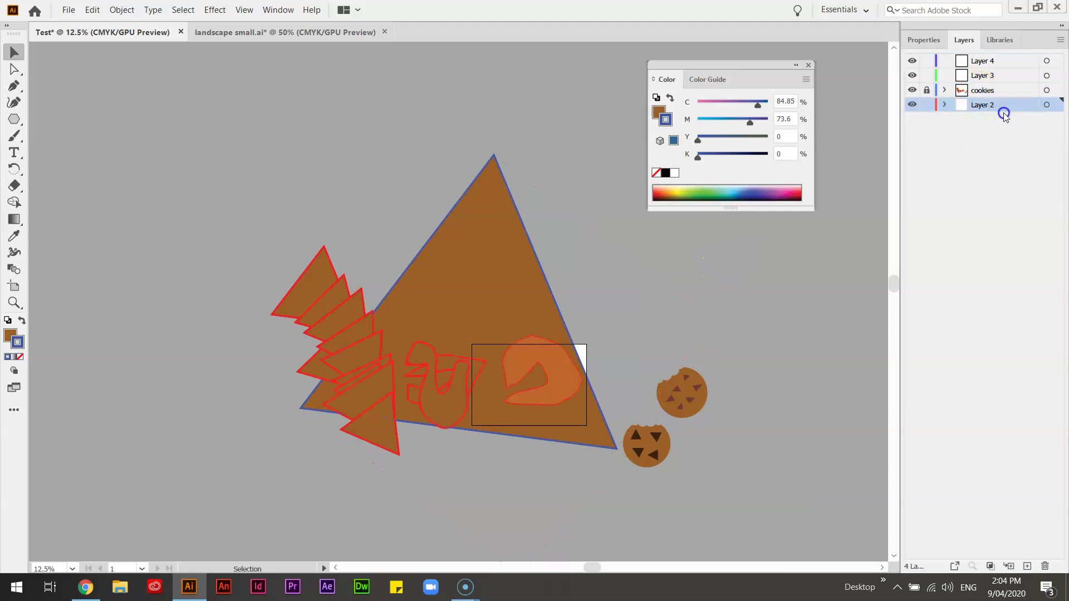
pyautogui.click(973, 146)
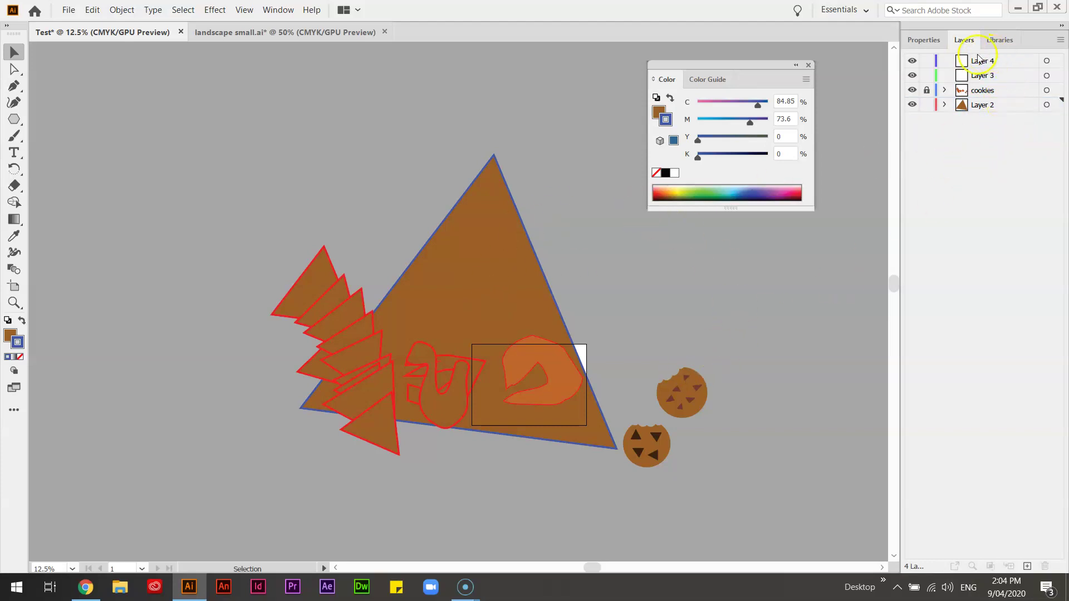
# Switch to the landscape small.ai document and hide all layers except Sky
pyautogui.click(250, 33)
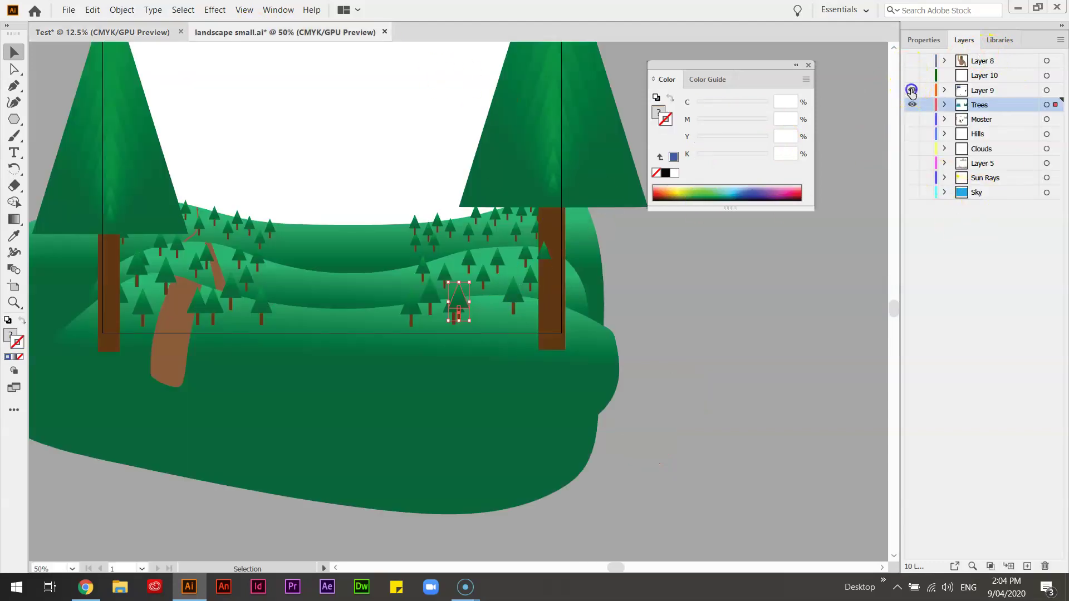
pyautogui.click(912, 120)
pyautogui.moveTo(913, 178); pyautogui.dragTo(922, 218)
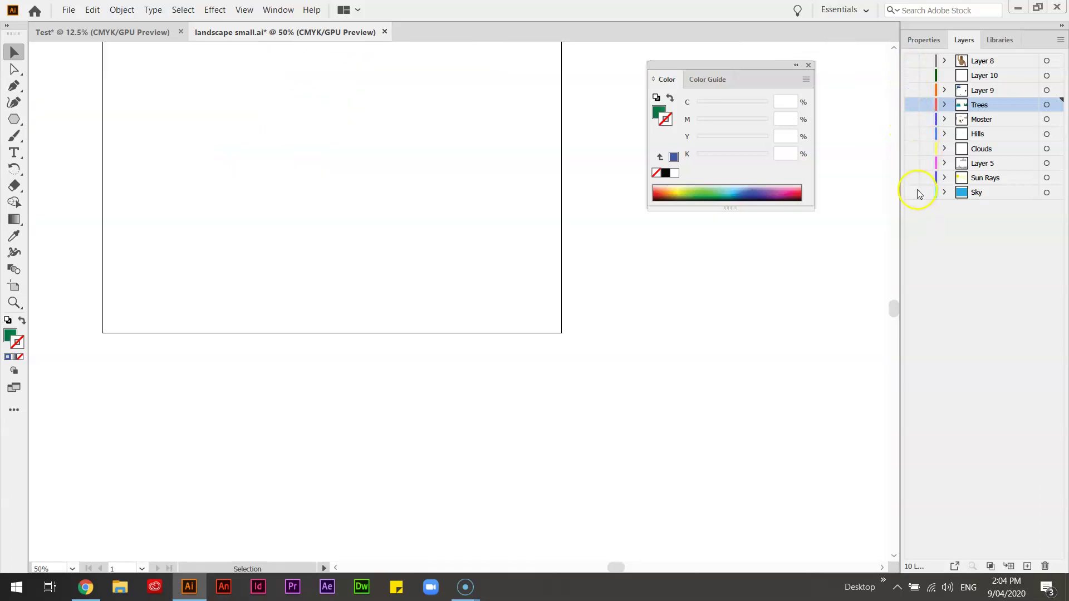
pyautogui.click(915, 193)
pyautogui.scroll(3, 557, 225)
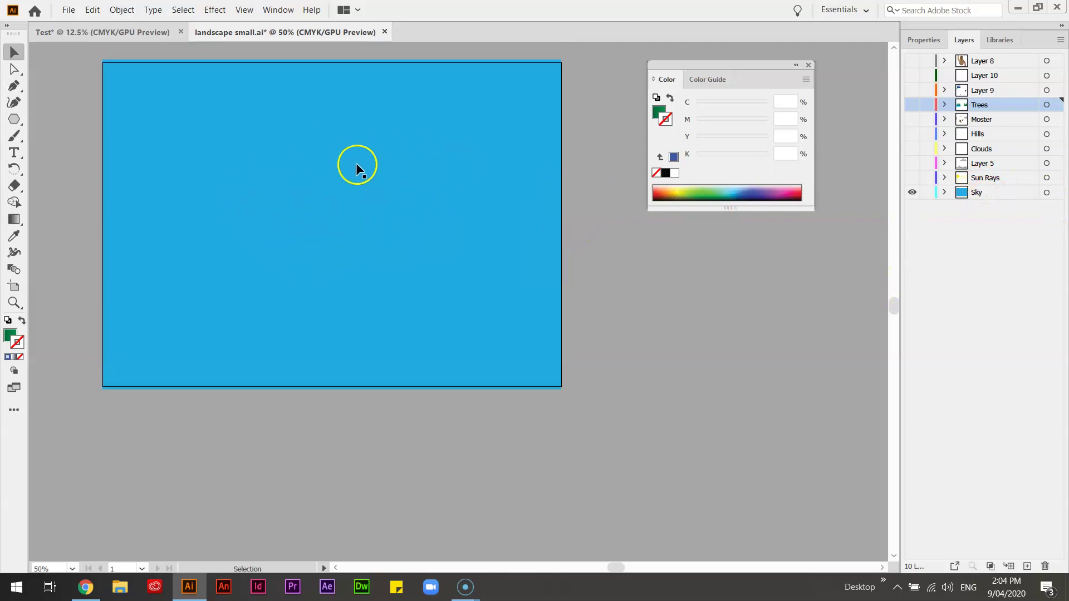
# Show the remaining layers one by one from Sun Rays up through Layer 5, Clouds, Hills, Moster and Trees to Layer 8
pyautogui.click(912, 179)
pyautogui.click(912, 164)
pyautogui.click(913, 149)
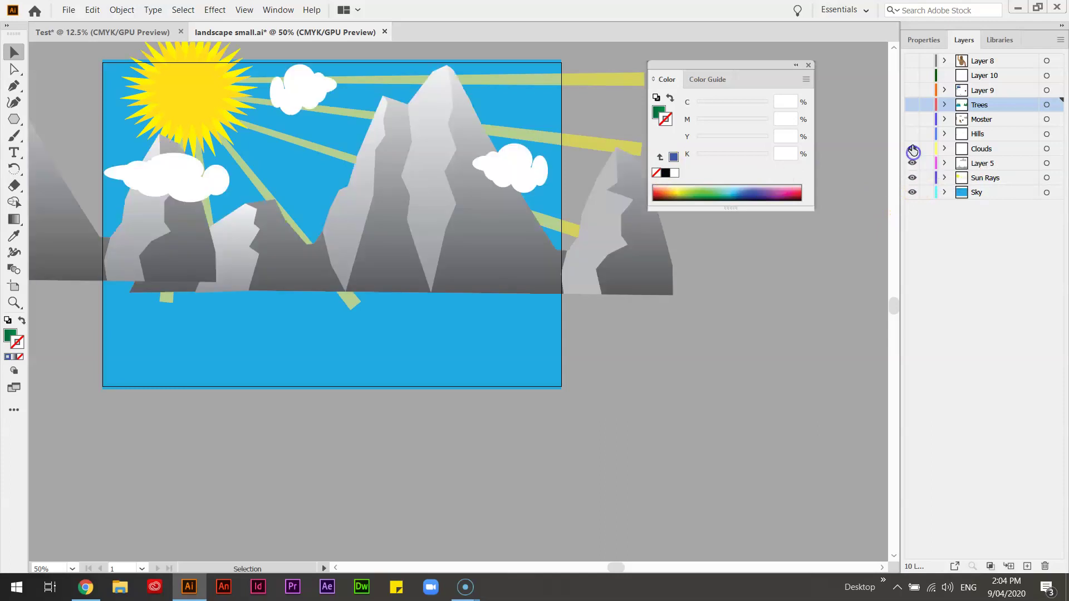
pyautogui.click(912, 135)
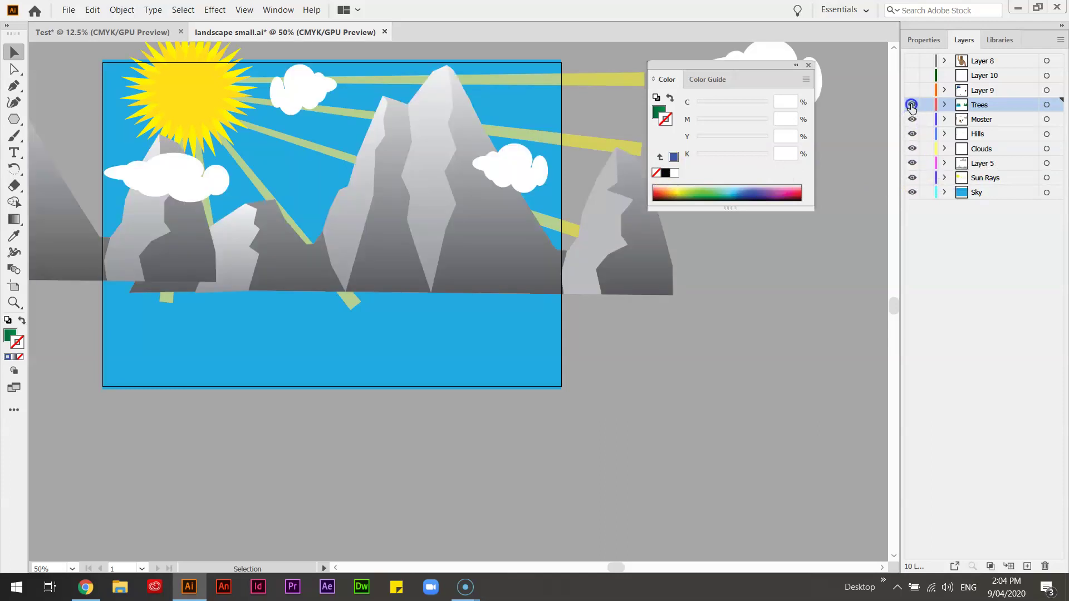
pyautogui.click(912, 105)
pyautogui.click(912, 91)
pyautogui.click(912, 61)
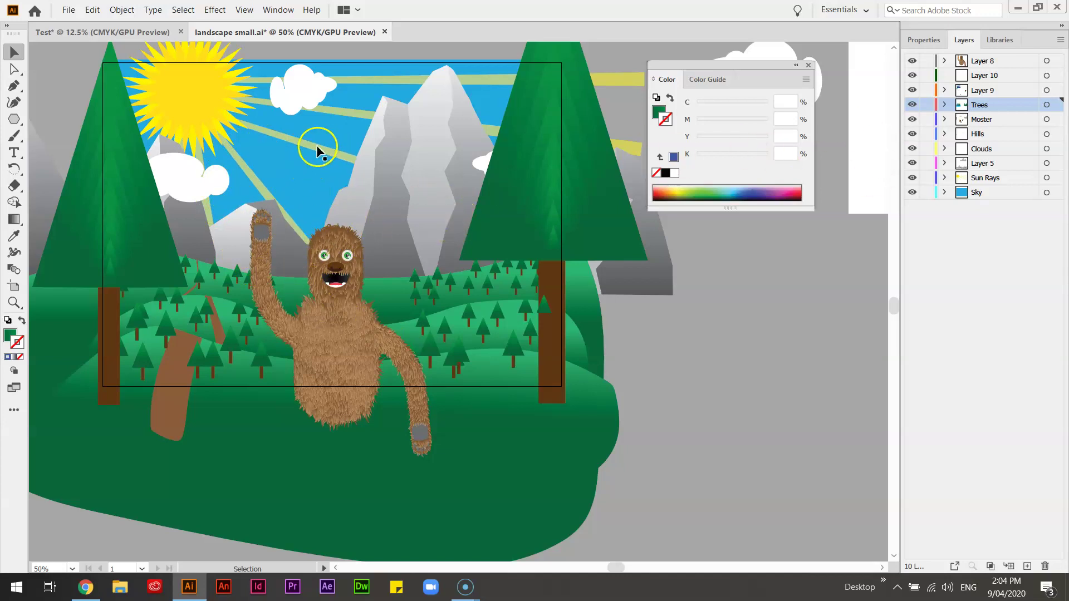
# Try the Sun Rays layer above Clouds and near Layer 5, and restore it to its place directly above Sky
pyautogui.moveTo(995, 177); pyautogui.dragTo(1005, 144)
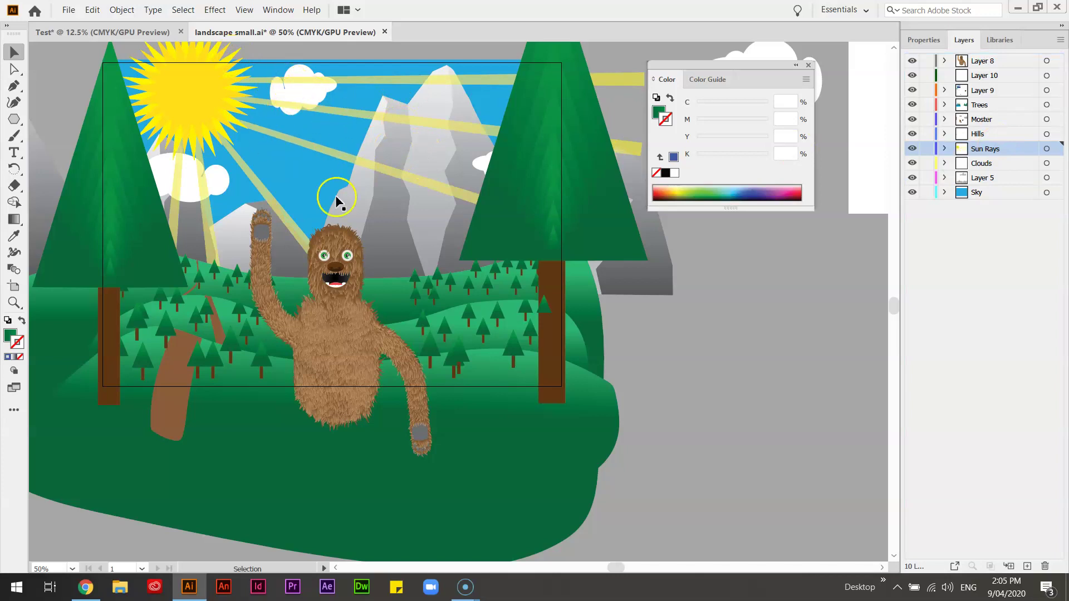
pyautogui.moveTo(1000, 153)
pyautogui.mouseDown()
pyautogui.moveTo(997, 183)
pyautogui.moveTo(996, 155)
pyautogui.moveTo(994, 169)
pyautogui.mouseUp()
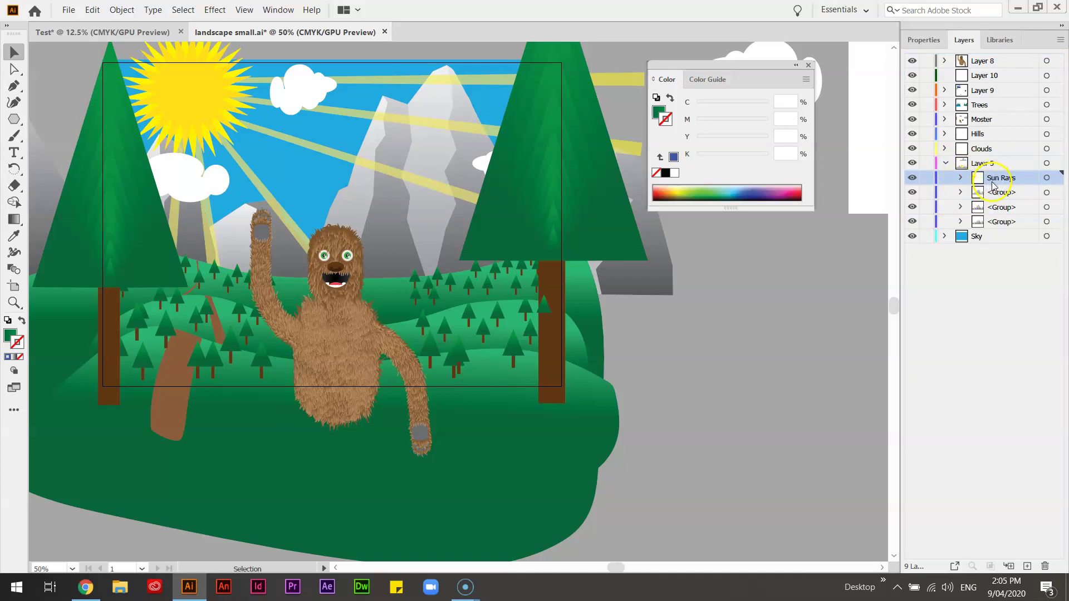
pyautogui.hotkey('ctrl', 'z')
pyautogui.click(946, 165)
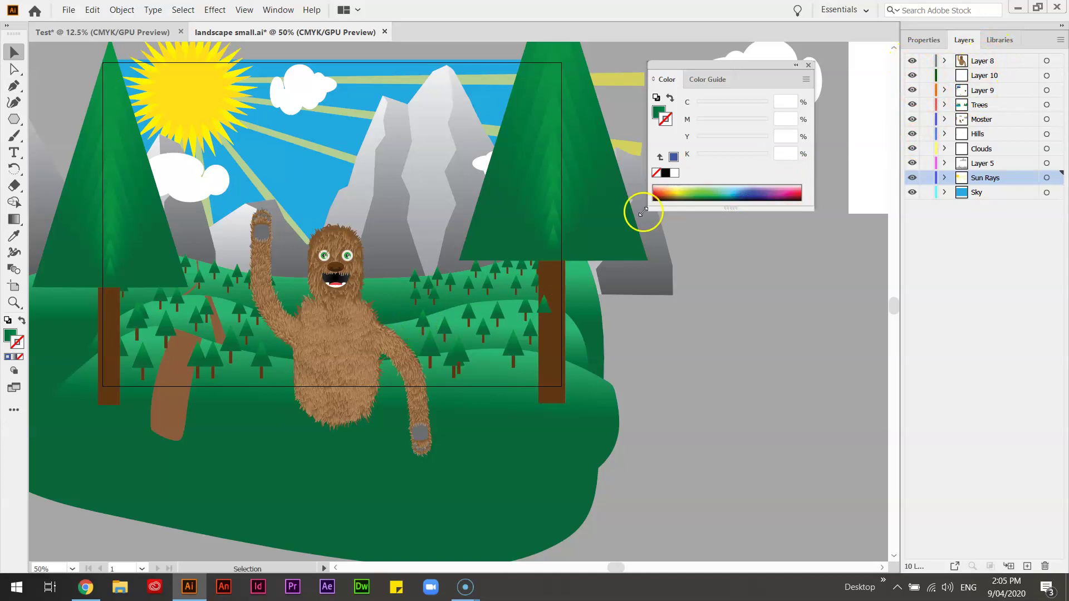
# Look over the artwork surrounding the artboard, selecting the bear, blue mountain and sky reference images in turn
pyautogui.hotkey('ctrl', '-')
pyautogui.hotkey('ctrl', '-')
pyautogui.hotkey('ctrl', '-')
pyautogui.hotkey('ctrl', '-')
pyautogui.hotkey('ctrl', '-')
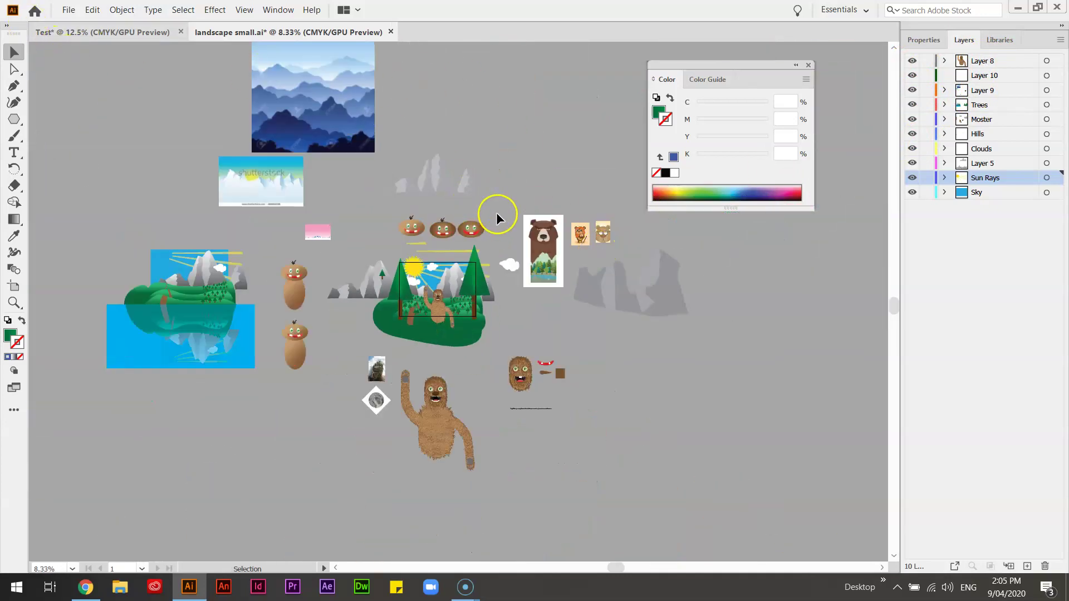
pyautogui.click(580, 234)
pyautogui.moveTo(341, 107); pyautogui.dragTo(339, 107)
pyautogui.click(261, 186)
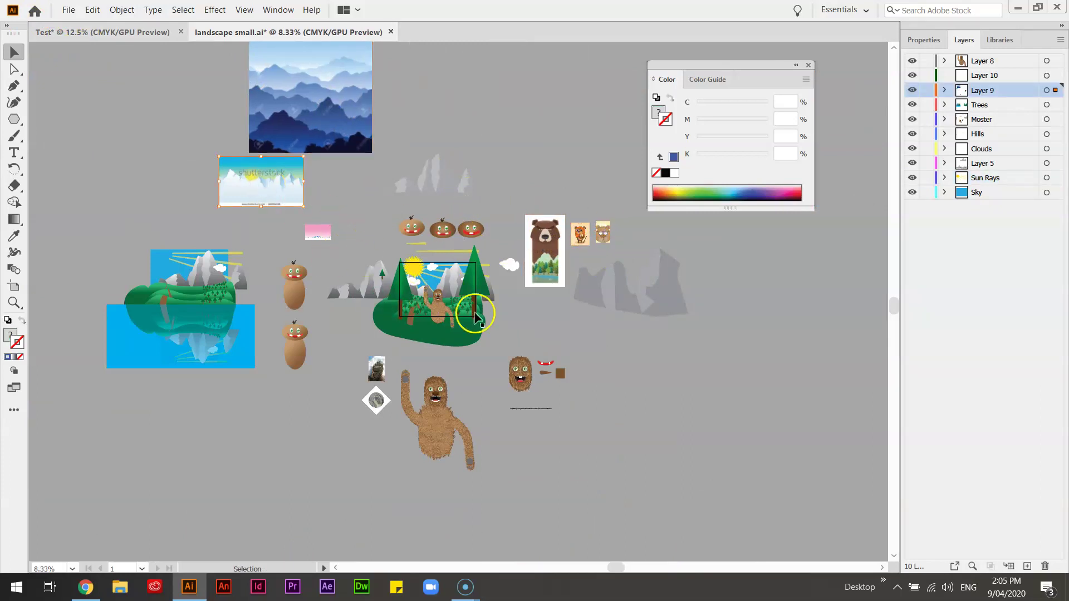